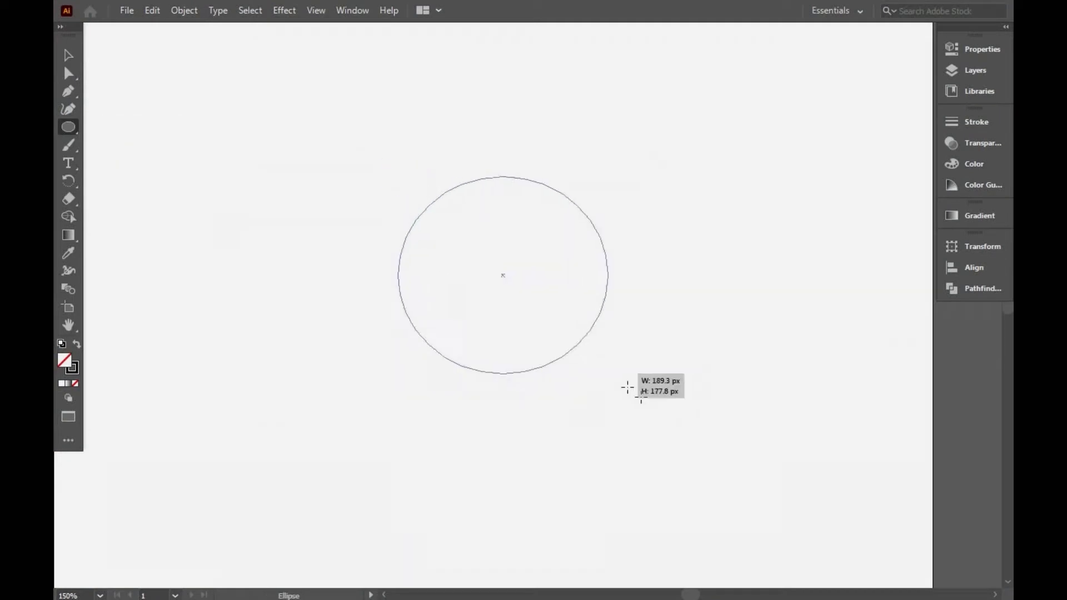
Step: Draw a large ellipse, cross it with a horizontal line near its middle, and add a line slanting down to the right above it
{"action": "left_click", "coordinate": [68, 127]}
{"action": "left_click", "coordinate": [130, 200]}
{"action": "mouse_move", "coordinate": [383, 278]}
{"action": "left_mouse_down"}
{"action": "mouse_move", "coordinate": [676, 252]}
{"action": "mouse_move", "coordinate": [676, 267]}
{"action": "left_mouse_up"}
{"action": "left_click_drag", "start_coordinate": [383, 205], "coordinate": [700, 296]}
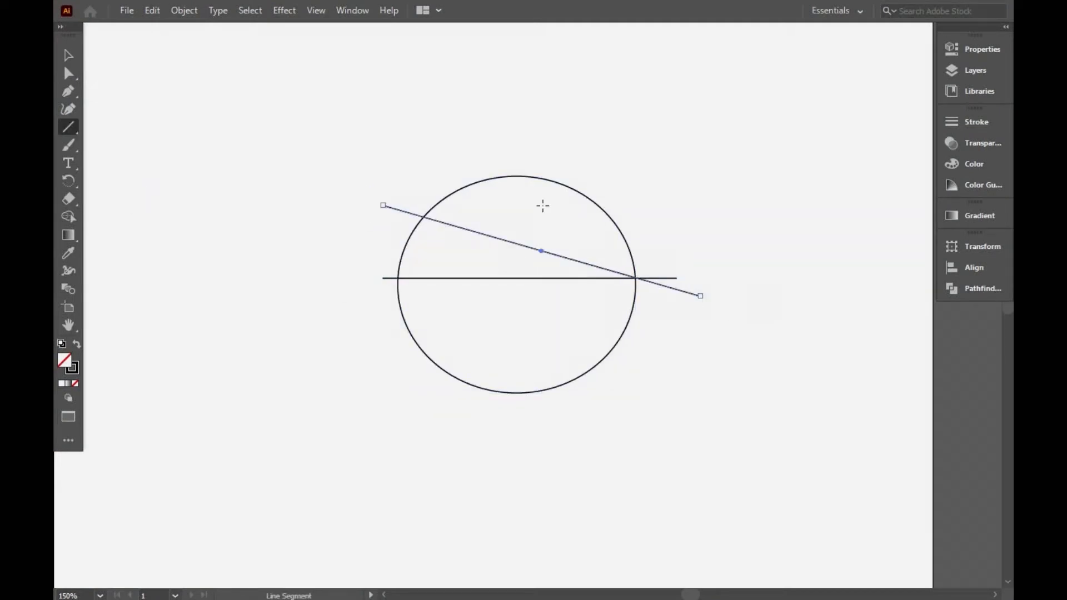
Step: Draw a small circle beneath the horizontal line at the ellipse's left edge and copy it to the right edge as the pot handles
{"action": "left_click", "coordinate": [68, 127]}
{"action": "left_click", "coordinate": [114, 146]}
{"action": "left_click_drag", "start_coordinate": [254, 318], "coordinate": [395, 309]}
{"action": "key", "text": "v"}
{"action": "left_click_drag", "start_coordinate": [285, 348], "coordinate": [638, 309]}
Step: Shorten the slanted line to end at the ellipse's right edge and add a short horizontal line under each handle circle
{"action": "left_click_drag", "start_coordinate": [700, 295], "coordinate": [635, 278]}
{"action": "left_click_drag", "start_coordinate": [68, 128], "coordinate": [136, 200]}
{"action": "left_click_drag", "start_coordinate": [362, 340], "coordinate": [638, 340]}
{"action": "key", "text": "v"}
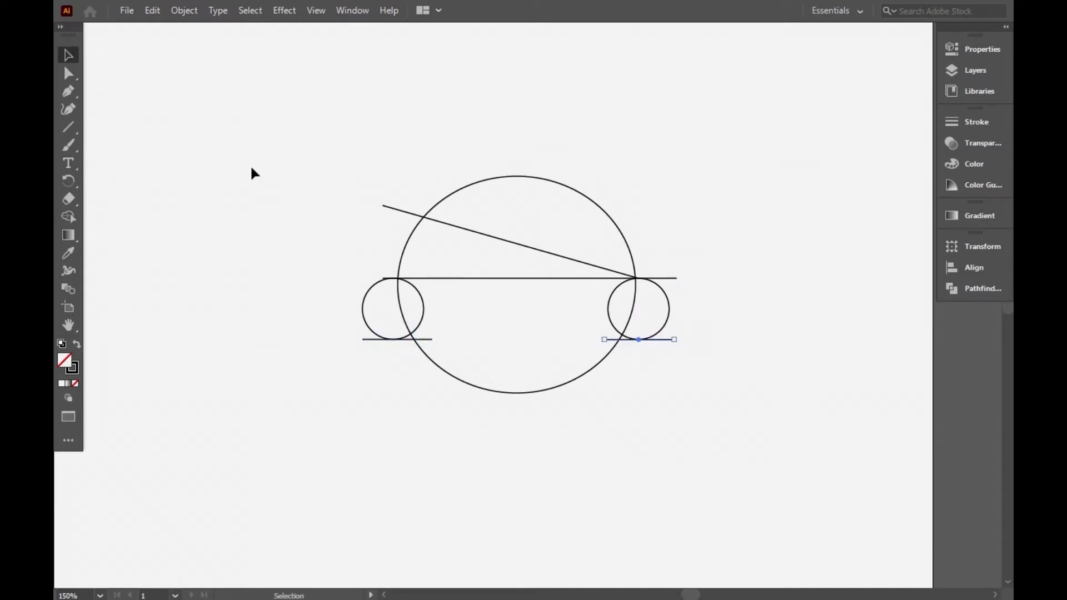
Step: Draw a vertical line down from the left handle circle and copy it to the right side as the pot's walls
{"action": "key", "text": "backslash"}
{"action": "left_click_drag", "start_coordinate": [410, 316], "coordinate": [413, 410]}
{"action": "left_click_drag", "start_coordinate": [410, 314], "coordinate": [409, 452]}
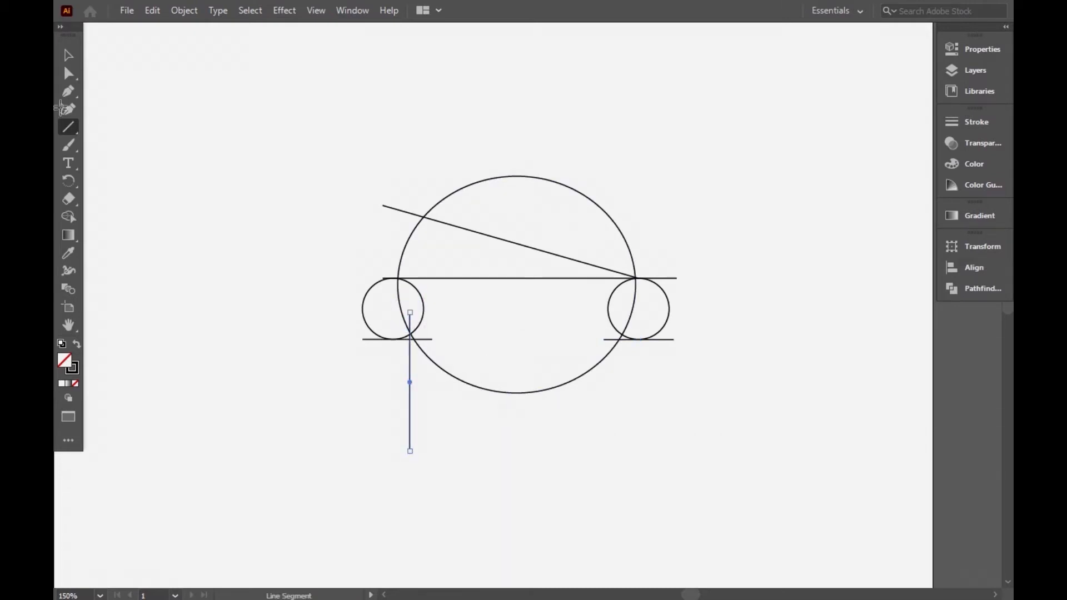
{"action": "left_click_drag", "start_coordinate": [410, 382], "coordinate": [622, 382]}
Step: Draw a medium circle touching the left wall line and copy it against the right wall line for the rounded bottom corners
{"action": "left_click_drag", "start_coordinate": [69, 127], "coordinate": [142, 145]}
{"action": "left_click_drag", "start_coordinate": [246, 372], "coordinate": [381, 504]}
{"action": "left_click_drag", "start_coordinate": [312, 433], "coordinate": [553, 409]}
{"action": "left_click", "coordinate": [75, 52]}
Step: Place a small knob circle on top of the ellipse and draw a horizontal base line beneath the two corner circles
{"action": "mouse_move", "coordinate": [69, 127]}
{"action": "left_mouse_down"}
{"action": "mouse_move", "coordinate": [183, 160]}
{"action": "mouse_move", "coordinate": [166, 145]}
{"action": "left_mouse_up"}
{"action": "left_click_drag", "start_coordinate": [276, 157], "coordinate": [324, 205]}
{"action": "mouse_move", "coordinate": [300, 181]}
{"action": "left_mouse_down"}
{"action": "mouse_move", "coordinate": [393, 197]}
{"action": "mouse_move", "coordinate": [549, 177]}
{"action": "left_mouse_up"}
{"action": "left_click", "coordinate": [68, 55]}
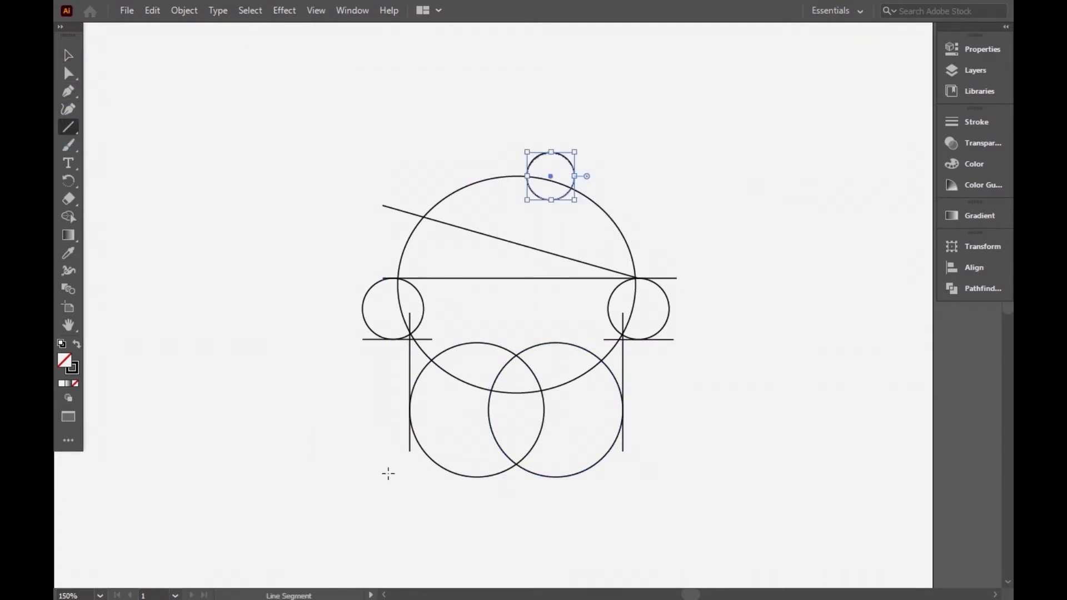
{"action": "left_click_drag", "start_coordinate": [397, 477], "coordinate": [643, 451]}
Step: Add a tiny circle at each end of the lid where the slanted line meets the ellipse
{"action": "right_click", "coordinate": [68, 128]}
{"action": "left_click", "coordinate": [103, 145]}
{"action": "mouse_move", "coordinate": [162, 182]}
{"action": "left_mouse_down"}
{"action": "mouse_move", "coordinate": [188, 208]}
{"action": "mouse_move", "coordinate": [450, 211]}
{"action": "mouse_move", "coordinate": [376, 168]}
{"action": "mouse_move", "coordinate": [441, 214]}
{"action": "mouse_move", "coordinate": [624, 265]}
{"action": "left_mouse_up"}
{"action": "left_click", "coordinate": [69, 57]}
Step: Select all the construction shapes and merge the regions of the handles and pot body with the Shape Builder
{"action": "left_click", "coordinate": [747, 185]}
{"action": "key", "text": "ctrl+a"}
{"action": "key", "text": "shift+m"}
{"action": "mouse_move", "coordinate": [393, 308]}
{"action": "left_mouse_down"}
{"action": "mouse_move", "coordinate": [423, 356]}
{"action": "mouse_move", "coordinate": [527, 451]}
{"action": "mouse_move", "coordinate": [521, 469]}
{"action": "mouse_move", "coordinate": [576, 355]}
{"action": "mouse_move", "coordinate": [614, 365]}
{"action": "mouse_move", "coordinate": [638, 333]}
{"action": "left_mouse_up"}
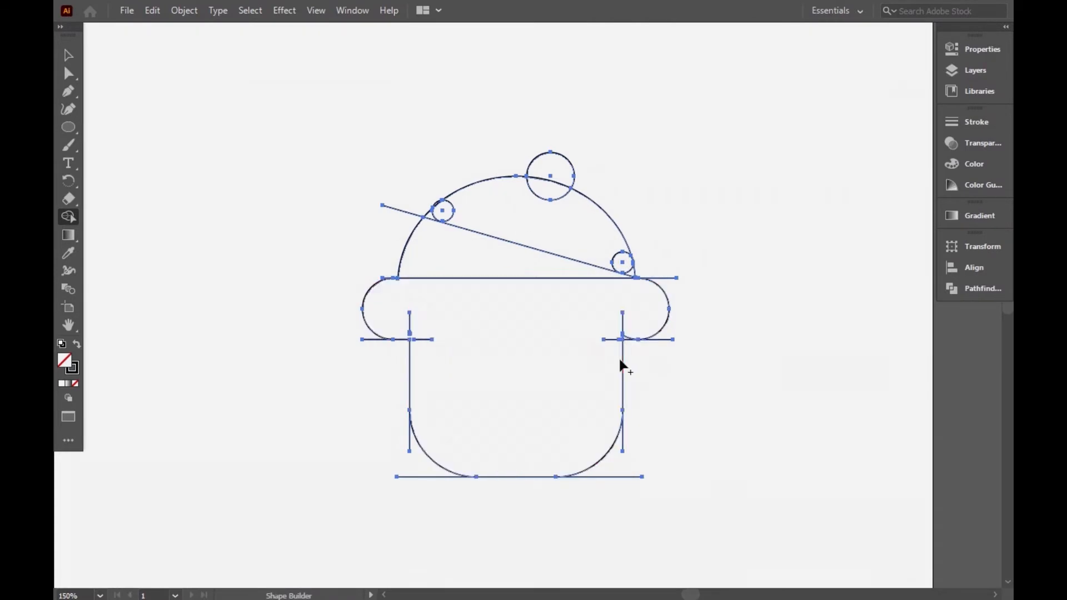
Step: Merge the lid with its knob and remove the region and excess line ends between the lid and the pot
{"action": "mouse_move", "coordinate": [442, 211]}
{"action": "left_mouse_down"}
{"action": "mouse_move", "coordinate": [555, 183]}
{"action": "mouse_move", "coordinate": [557, 166]}
{"action": "left_mouse_up"}
{"action": "left_click", "coordinate": [441, 235], "text": "alt"}
{"action": "left_click_drag", "start_coordinate": [381, 229], "coordinate": [403, 208]}
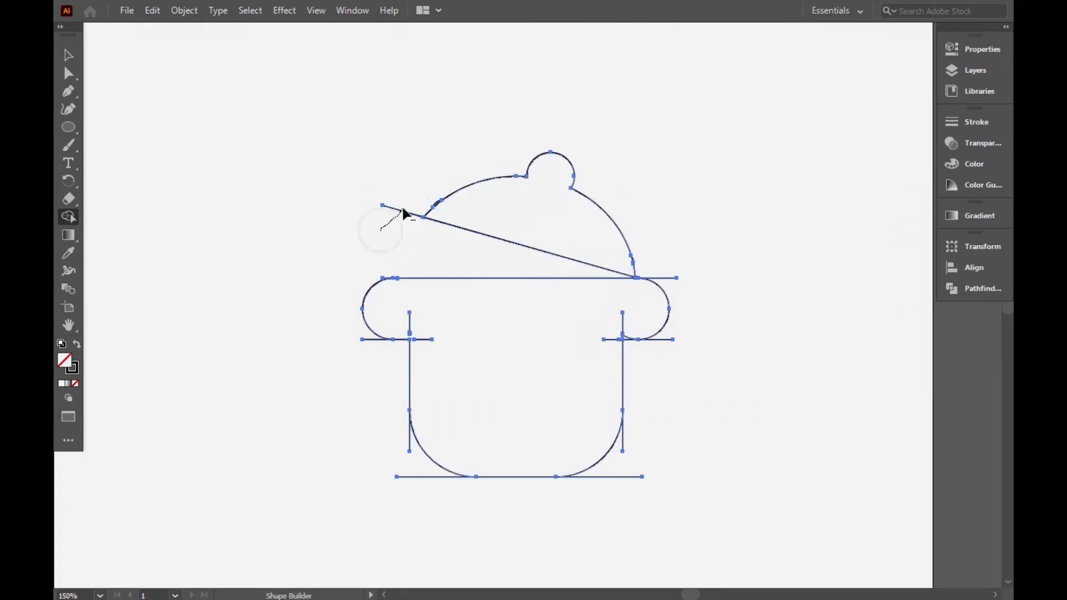
{"action": "left_click_drag", "start_coordinate": [672, 292], "coordinate": [674, 290]}
Step: Delete the leftover line segments inside the pot body beneath the handles
{"action": "key", "text": "v"}
{"action": "left_click", "coordinate": [335, 314]}
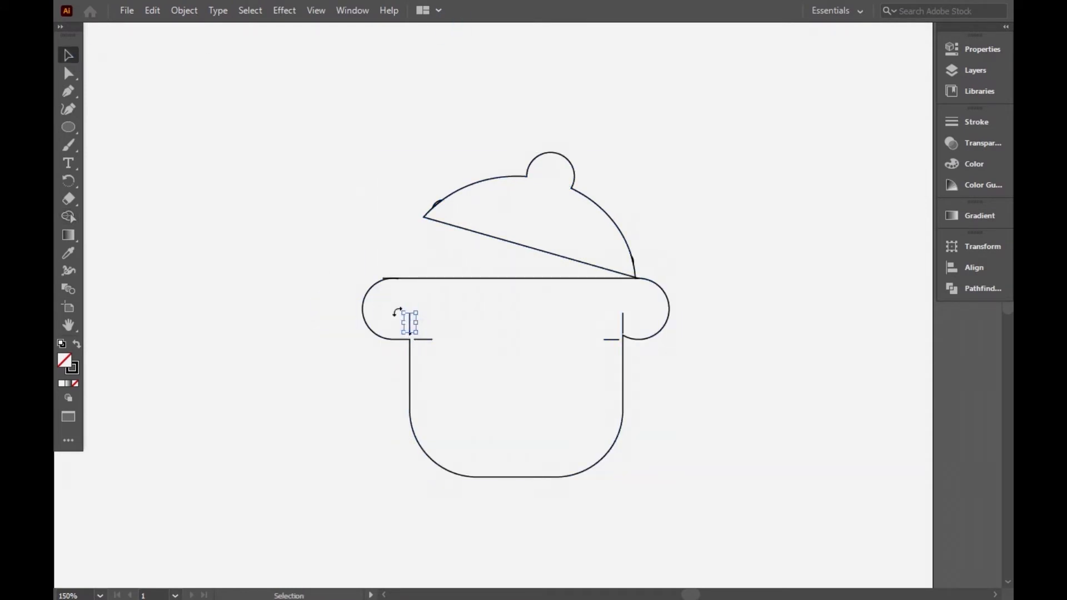
{"action": "left_click_drag", "start_coordinate": [428, 341], "coordinate": [410, 327]}
{"action": "left_click", "coordinate": [422, 338]}
{"action": "left_click", "coordinate": [410, 334]}
{"action": "key", "text": "Delete"}
{"action": "key", "text": "ctrl+z"}
{"action": "left_click", "coordinate": [410, 334]}
Step: Move the lid up and away from the pot body, and clear the stray fragments left between them
{"action": "left_click_drag", "start_coordinate": [298, 339], "coordinate": [395, 296]}
{"action": "left_click", "coordinate": [360, 287]}
{"action": "left_click_drag", "start_coordinate": [514, 240], "coordinate": [551, 187]}
{"action": "mouse_move", "coordinate": [400, 191]}
{"action": "left_mouse_down"}
{"action": "mouse_move", "coordinate": [572, 230]}
{"action": "mouse_move", "coordinate": [570, 240]}
{"action": "left_mouse_up"}
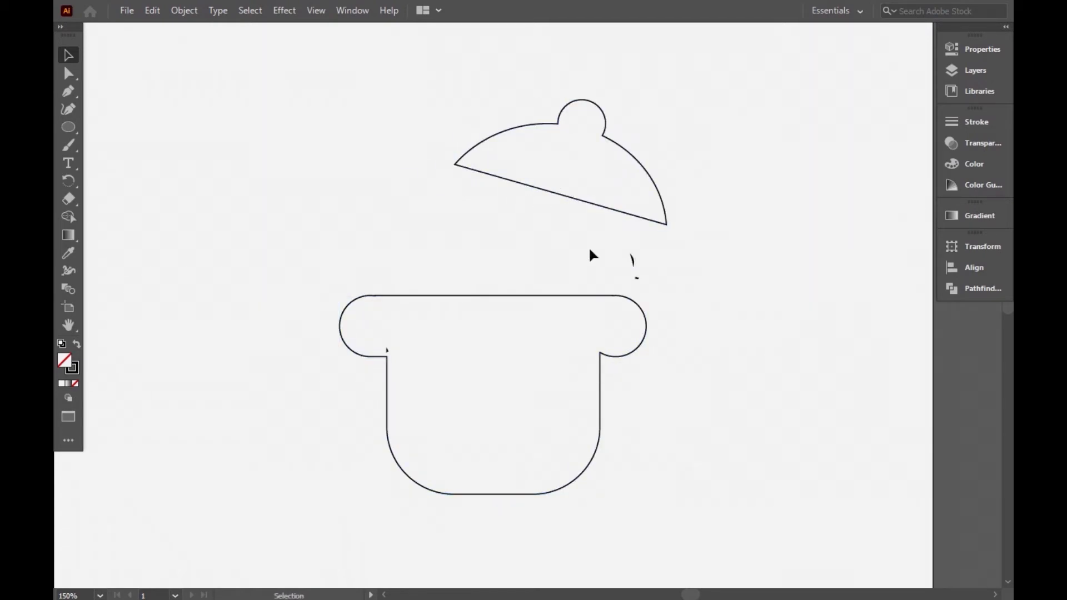
{"action": "left_click_drag", "start_coordinate": [388, 352], "coordinate": [400, 343]}
Step: Draw a horizontal line along the underside of the handles across the pot body and select it together with the body
{"action": "right_click", "coordinate": [419, 346]}
{"action": "left_click", "coordinate": [315, 359]}
{"action": "left_click", "coordinate": [69, 123]}
{"action": "left_click", "coordinate": [150, 199]}
{"action": "left_click_drag", "start_coordinate": [400, 346], "coordinate": [655, 346]}
{"action": "key", "text": "v"}
{"action": "left_click_drag", "start_coordinate": [285, 184], "coordinate": [578, 394]}
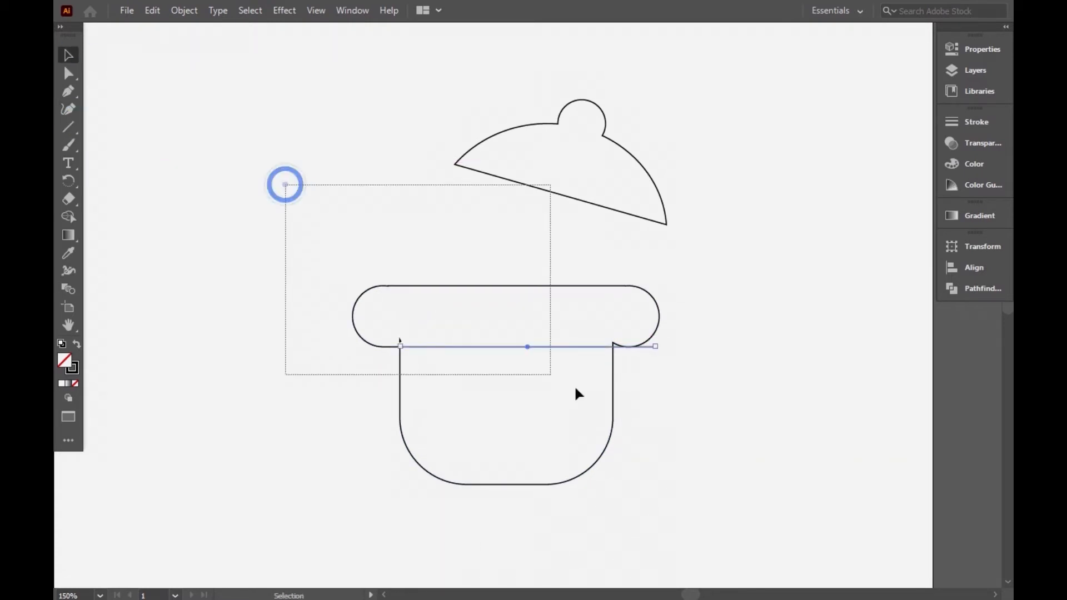
Step: Merge the pot regions with the Shape Builder and delete the excess line pieces under the right handle
{"action": "left_click", "coordinate": [68, 216]}
{"action": "mouse_move", "coordinate": [464, 328]}
{"action": "left_mouse_down"}
{"action": "mouse_move", "coordinate": [612, 350]}
{"action": "mouse_move", "coordinate": [595, 326]}
{"action": "left_mouse_up"}
{"action": "left_click", "coordinate": [69, 55]}
{"action": "left_click", "coordinate": [567, 218]}
{"action": "left_click", "coordinate": [652, 347]}
{"action": "key", "text": "Delete"}
{"action": "left_click", "coordinate": [629, 347]}
{"action": "key", "text": "Delete"}
Step: Bring the lid back over the pot with its right corner at the rim, raised slightly above it
{"action": "left_click_drag", "start_coordinate": [545, 251], "coordinate": [663, 328]}
{"action": "scroll", "coordinate": [662, 325], "scroll_direction": "up", "scroll_amount": 10}
{"action": "scroll", "coordinate": [659, 303], "scroll_direction": "down", "scroll_amount": 9}
{"action": "left_click_drag", "start_coordinate": [666, 243], "coordinate": [716, 346]}
{"action": "left_click", "coordinate": [761, 294]}
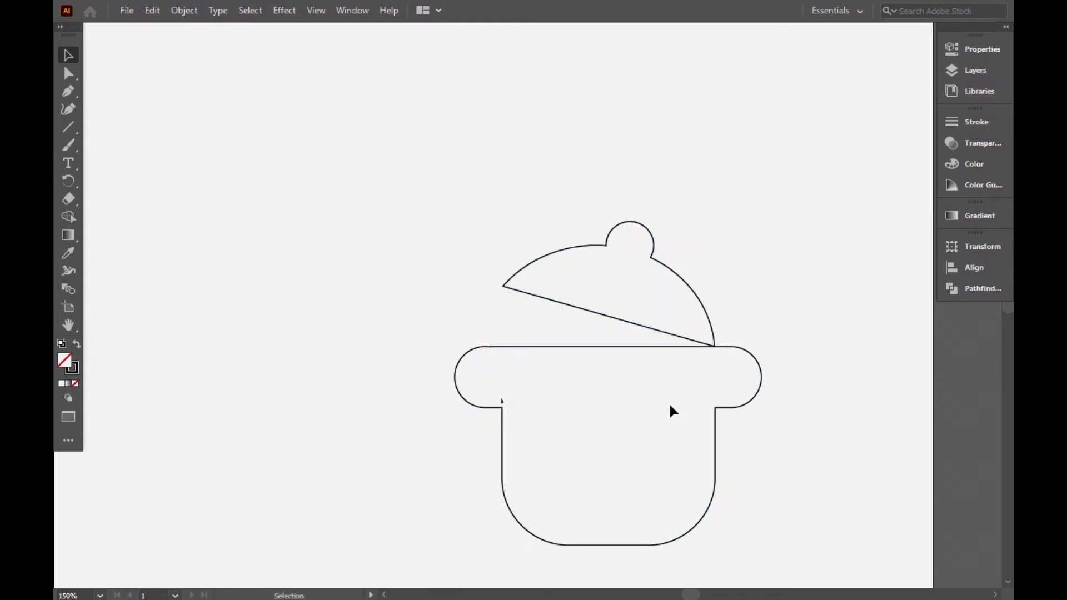
{"action": "left_click_drag", "start_coordinate": [645, 329], "coordinate": [648, 317]}
Step: Select the lid and pot together and move them to the upper right to free space on the artboard
{"action": "left_click", "coordinate": [444, 252]}
{"action": "left_click_drag", "start_coordinate": [445, 253], "coordinate": [645, 434]}
{"action": "right_click", "coordinate": [645, 434]}
{"action": "left_click", "coordinate": [712, 298]}
{"action": "left_click_drag", "start_coordinate": [705, 298], "coordinate": [902, 132]}
{"action": "left_click", "coordinate": [591, 182]}
Step: Draw two concentric circles as a ring and copy the ring diagonally down to the left so the two overlap
{"action": "mouse_move", "coordinate": [68, 127]}
{"action": "left_mouse_down"}
{"action": "mouse_move", "coordinate": [97, 152]}
{"action": "mouse_move", "coordinate": [128, 143]}
{"action": "left_mouse_up"}
{"action": "mouse_move", "coordinate": [217, 189]}
{"action": "left_mouse_down"}
{"action": "mouse_move", "coordinate": [273, 243]}
{"action": "mouse_move", "coordinate": [426, 353]}
{"action": "left_mouse_up"}
{"action": "left_click_drag", "start_coordinate": [376, 305], "coordinate": [242, 214]}
{"action": "left_click_drag", "start_coordinate": [172, 172], "coordinate": [317, 252]}
{"action": "left_click_drag", "start_coordinate": [243, 216], "coordinate": [187, 272]}
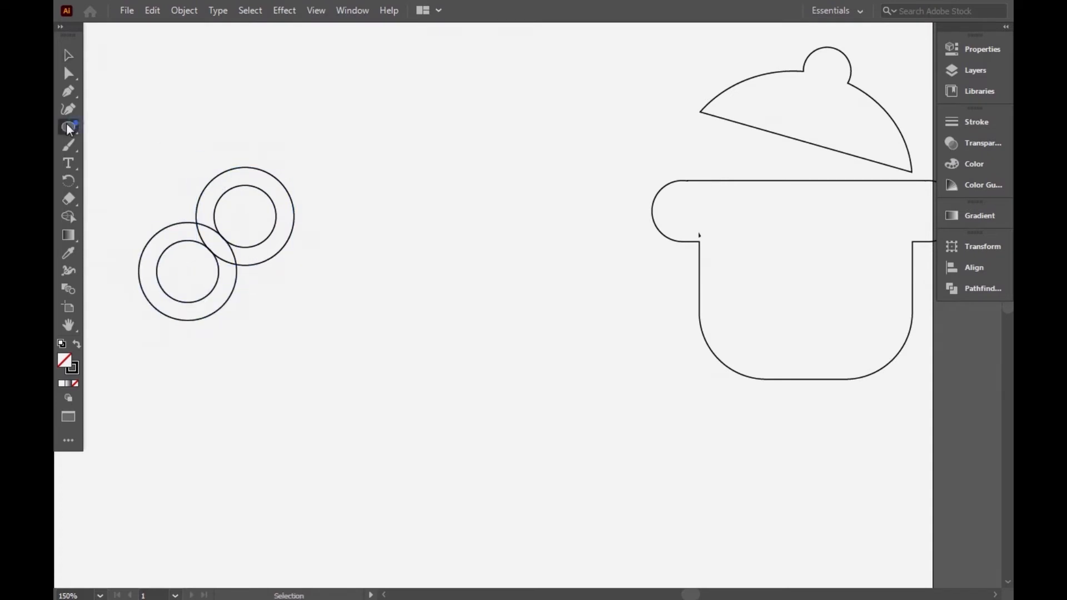
Step: Draw a small circle fitting between the two outlines on the upper ring's left side
{"action": "left_click_drag", "start_coordinate": [230, 145], "coordinate": [231, 144]}
{"action": "left_click_drag", "start_coordinate": [219, 132], "coordinate": [207, 197]}
{"action": "mouse_move", "coordinate": [195, 186]}
{"action": "left_mouse_down"}
{"action": "mouse_move", "coordinate": [215, 198]}
{"action": "mouse_move", "coordinate": [201, 186]}
{"action": "mouse_move", "coordinate": [204, 317]}
{"action": "left_mouse_up"}
{"action": "left_click", "coordinate": [186, 172]}
{"action": "key", "text": "Escape"}
{"action": "left_click", "coordinate": [75, 58]}
{"action": "left_click", "coordinate": [199, 179]}
{"action": "left_click", "coordinate": [169, 154]}
Step: Copy the small circle to the bottom of the lower ring and nudge the upper one to the right
{"action": "left_click_drag", "start_coordinate": [206, 198], "coordinate": [199, 310]}
{"action": "left_click", "coordinate": [258, 318]}
{"action": "left_click", "coordinate": [570, 317]}
{"action": "key", "text": "v"}
{"action": "left_click_drag", "start_coordinate": [213, 208], "coordinate": [215, 207]}
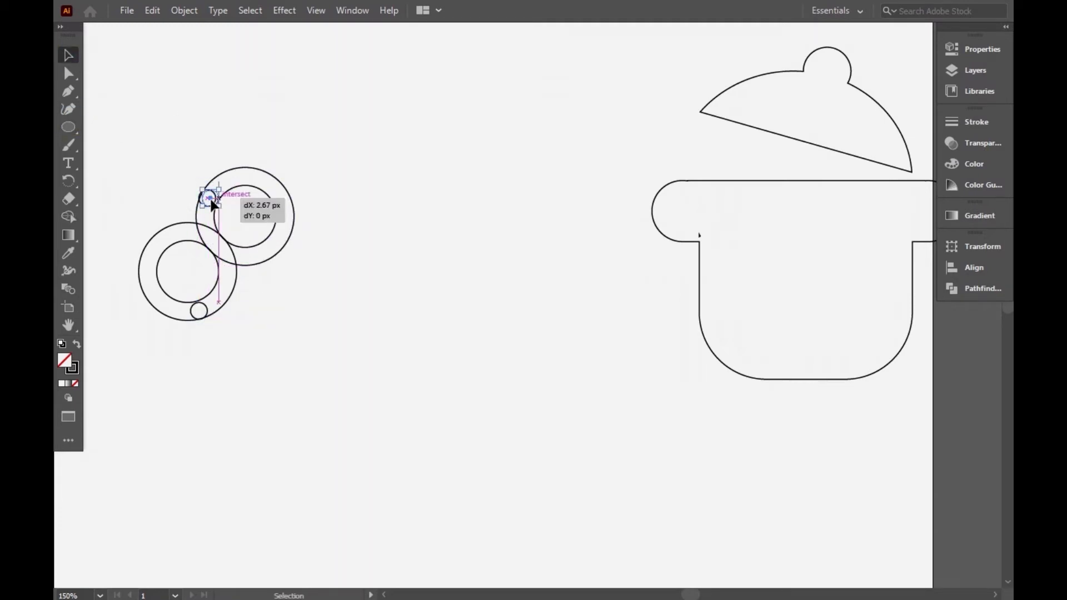
Step: Try to fit the upper small circle in the ring's band and combine the shapes with the Shape Builder
{"action": "right_click", "coordinate": [68, 325]}
{"action": "left_click", "coordinate": [103, 325]}
{"action": "left_click", "coordinate": [211, 243]}
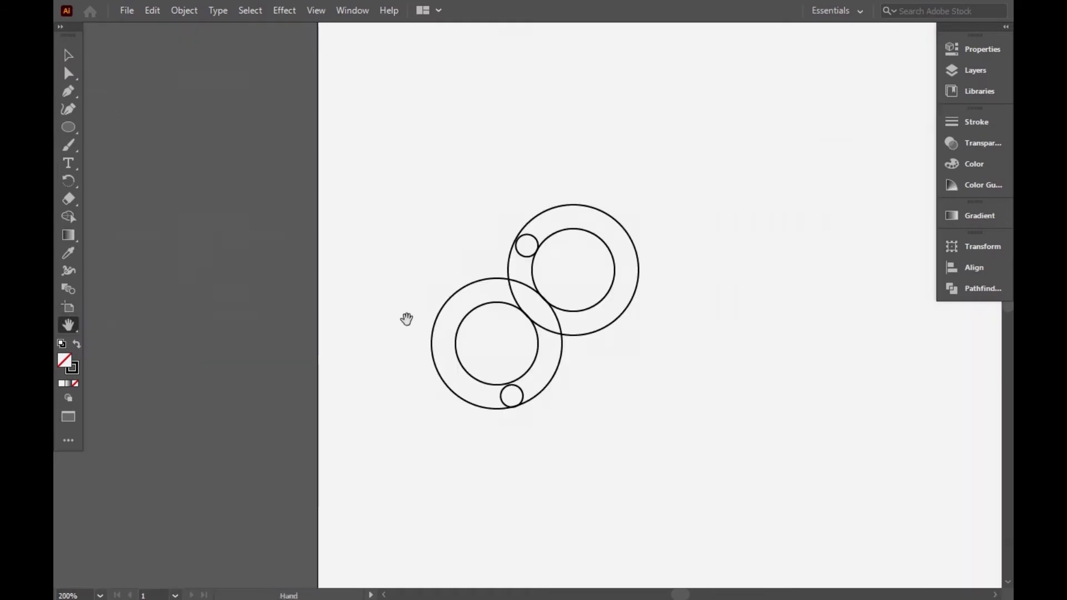
{"action": "left_click_drag", "start_coordinate": [406, 319], "coordinate": [244, 322]}
{"action": "key", "text": "v"}
{"action": "left_click", "coordinate": [375, 249]}
{"action": "left_click", "coordinate": [384, 382]}
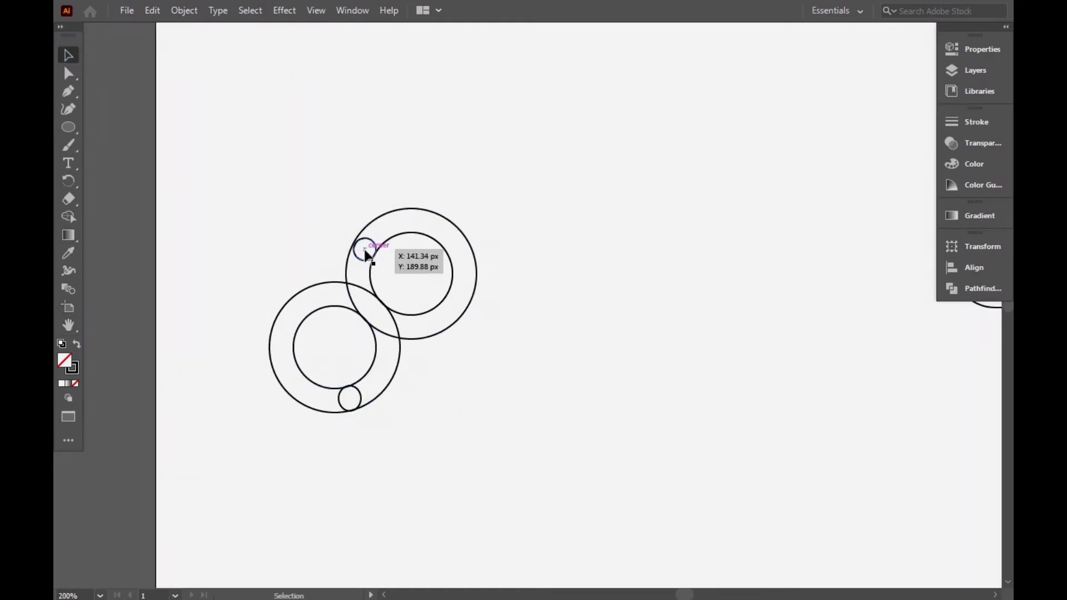
{"action": "key", "text": "ctrl+a"}
{"action": "key", "text": "shift+m"}
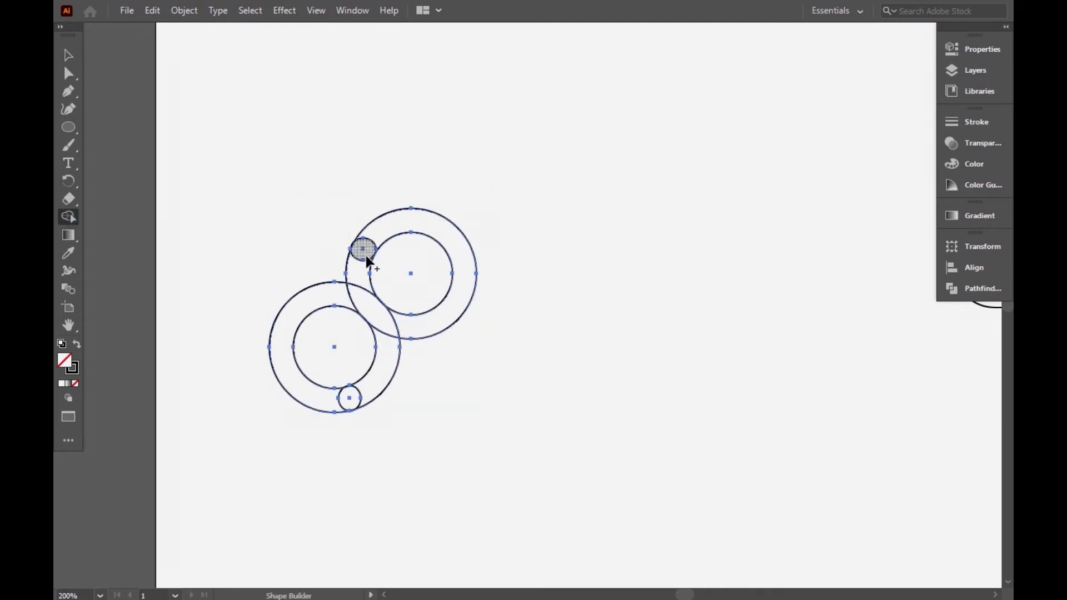
Step: Replace the upper small circle with a copy of the one at the bottom of the lower ring
{"action": "key", "text": "v"}
{"action": "left_click", "coordinate": [212, 128]}
{"action": "left_click", "coordinate": [362, 250]}
{"action": "key", "text": "Delete"}
{"action": "left_click_drag", "start_coordinate": [350, 398], "coordinate": [364, 245]}
Step: Merge the lower small circle and ring overlap into a curved tail with the Shape Builder, and remove the rest of the lower ring
{"action": "key", "text": "ctrl+a"}
{"action": "key", "text": "shift+m"}
{"action": "left_click_drag", "start_coordinate": [349, 398], "coordinate": [369, 310]}
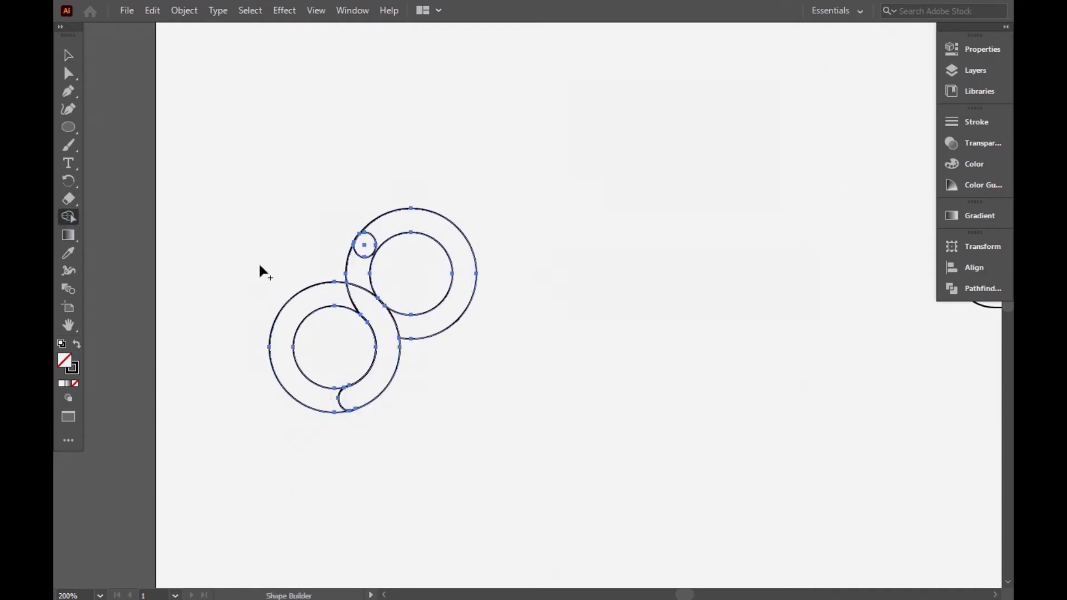
{"action": "mouse_move", "coordinate": [309, 349]}
{"action": "left_mouse_down"}
{"action": "mouse_move", "coordinate": [245, 313]}
{"action": "mouse_move", "coordinate": [311, 378]}
{"action": "left_mouse_up"}
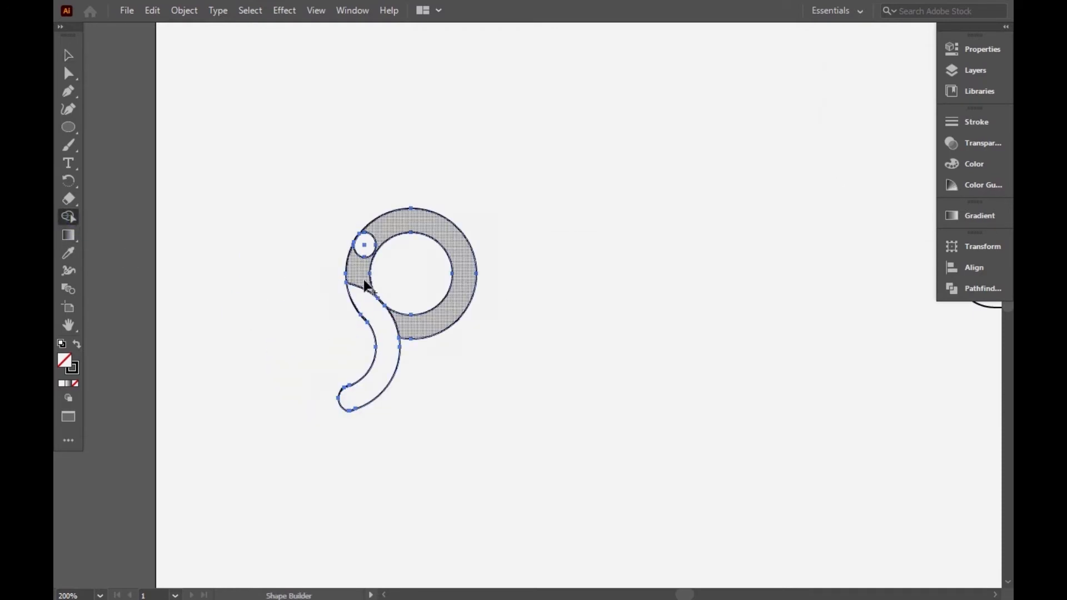
{"action": "key", "text": "ctrl+shift+a"}
{"action": "key", "text": "v"}
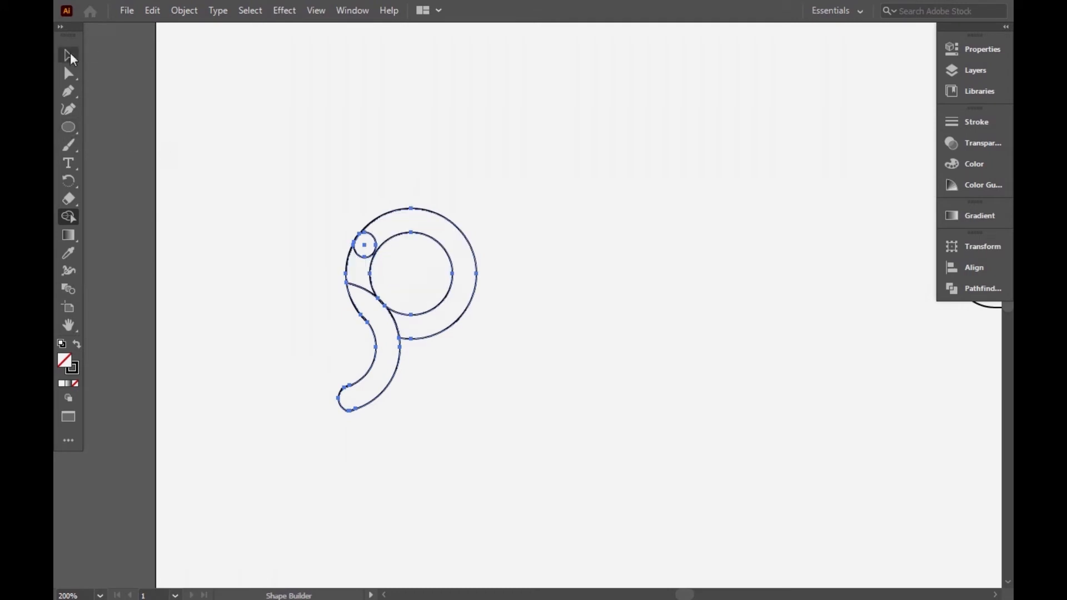
Step: Nudge the upper small circle to fit between the ring's inner and outer outlines
{"action": "left_click_drag", "start_coordinate": [312, 221], "coordinate": [434, 319]}
{"action": "left_click", "coordinate": [71, 218]}
{"action": "left_click", "coordinate": [69, 55]}
{"action": "left_click", "coordinate": [267, 195]}
{"action": "left_click", "coordinate": [375, 237]}
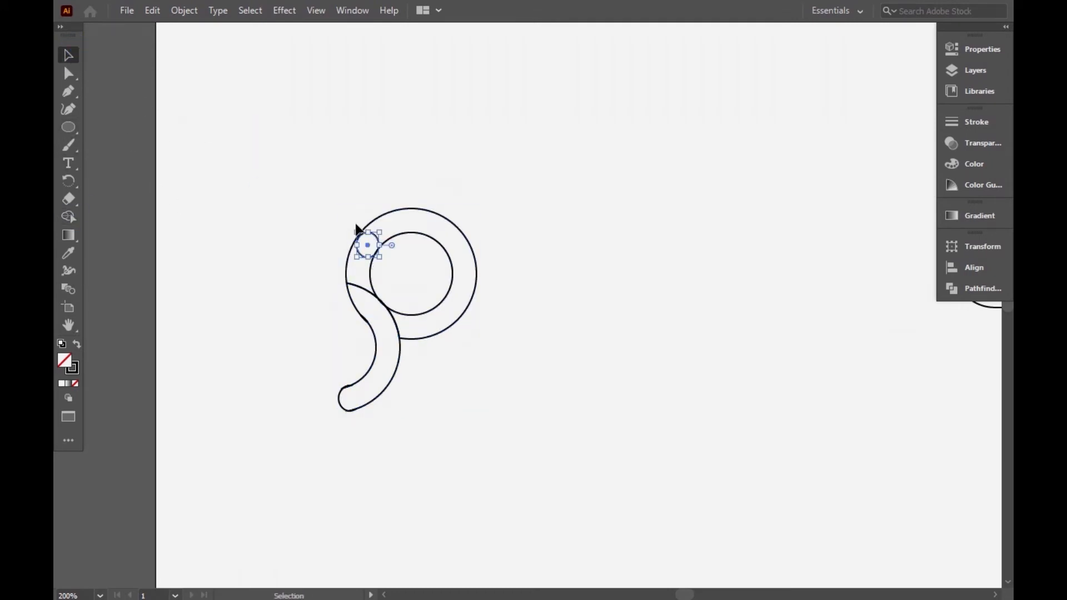
{"action": "left_click", "coordinate": [322, 246]}
{"action": "left_click_drag", "start_coordinate": [366, 243], "coordinate": [365, 242]}
{"action": "key", "text": "ctrl+shift+a"}
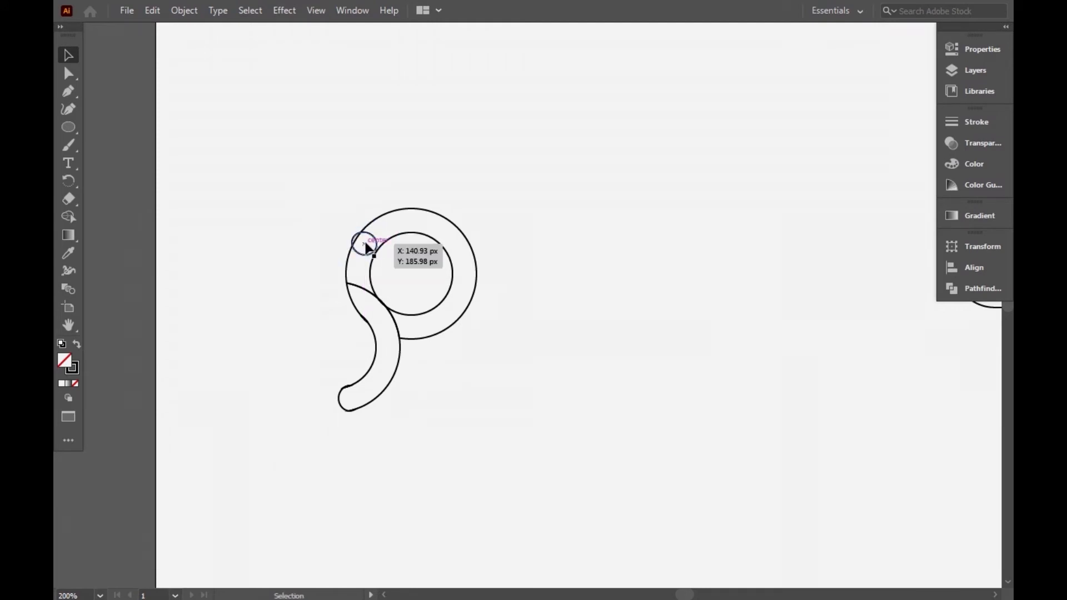
Step: Try to merge the small circle with the ring's band using the Shape Builder, and undo it
{"action": "key", "text": "ctrl+a"}
{"action": "double_click", "coordinate": [68, 216]}
{"action": "left_click", "coordinate": [609, 503]}
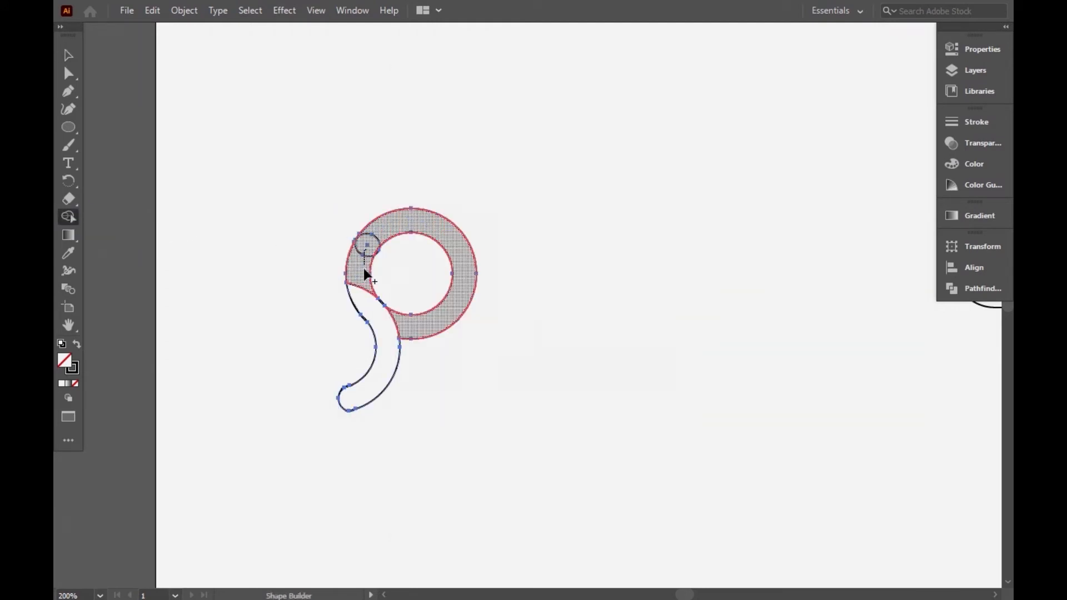
{"action": "key", "text": "ctrl+z"}
Step: Try several positions for the small circle so that it closes off the upper ring's band, testing each with the Shape Builder
{"action": "left_click", "coordinate": [66, 54]}
{"action": "left_click", "coordinate": [232, 131]}
{"action": "mouse_move", "coordinate": [367, 244]}
{"action": "left_mouse_down"}
{"action": "mouse_move", "coordinate": [324, 202]}
{"action": "mouse_move", "coordinate": [381, 252]}
{"action": "left_mouse_up"}
{"action": "left_click_drag", "start_coordinate": [211, 126], "coordinate": [396, 321]}
{"action": "left_click", "coordinate": [69, 216]}
{"action": "left_click", "coordinate": [68, 55]}
{"action": "left_click", "coordinate": [373, 256]}
{"action": "left_click", "coordinate": [372, 253]}
{"action": "mouse_move", "coordinate": [379, 247]}
{"action": "left_mouse_down"}
{"action": "mouse_move", "coordinate": [387, 254]}
{"action": "mouse_move", "coordinate": [379, 249]}
{"action": "left_mouse_up"}
{"action": "left_click_drag", "start_coordinate": [307, 199], "coordinate": [398, 307]}
{"action": "left_click", "coordinate": [68, 217]}
{"action": "left_click", "coordinate": [69, 54]}
Step: Fit the small circle into the ring's upper-left band and merge it with the band and tail using the Shape Builder
{"action": "mouse_move", "coordinate": [368, 241]}
{"action": "left_mouse_down"}
{"action": "mouse_move", "coordinate": [382, 226]}
{"action": "mouse_move", "coordinate": [369, 221]}
{"action": "left_mouse_up"}
{"action": "left_click", "coordinate": [376, 239]}
{"action": "left_click_drag", "start_coordinate": [343, 200], "coordinate": [479, 301]}
{"action": "key", "text": "shift+m"}
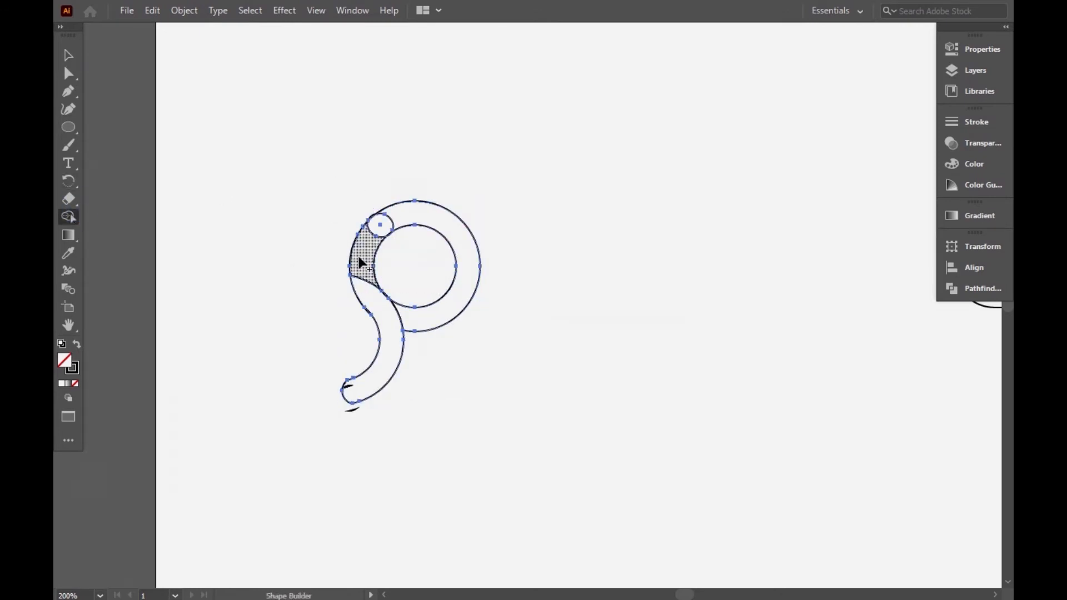
{"action": "left_click_drag", "start_coordinate": [419, 243], "coordinate": [506, 219]}
Step: Pull the leftover ring pieces away from the S-shaped steam curve and delete them
{"action": "left_click", "coordinate": [69, 55]}
{"action": "left_click", "coordinate": [265, 190]}
{"action": "left_click_drag", "start_coordinate": [374, 254], "coordinate": [498, 231]}
{"action": "left_click_drag", "start_coordinate": [414, 266], "coordinate": [322, 407]}
{"action": "left_click_drag", "start_coordinate": [499, 324], "coordinate": [403, 330]}
{"action": "left_click_drag", "start_coordinate": [464, 159], "coordinate": [549, 239]}
{"action": "key", "text": "Delete"}
Step: Shift the steam curve aside and draw a small capsule shape with fully rounded ends above it
{"action": "left_click_drag", "start_coordinate": [377, 256], "coordinate": [320, 268]}
{"action": "left_click", "coordinate": [396, 270]}
{"action": "left_click", "coordinate": [68, 127]}
{"action": "left_click", "coordinate": [98, 129]}
{"action": "left_click_drag", "start_coordinate": [403, 161], "coordinate": [435, 172]}
{"action": "key", "text": "ctrl+z"}
Step: Move the capsule and steam curve over near the pot to clear the drawing area
{"action": "left_click", "coordinate": [69, 55]}
{"action": "left_click_drag", "start_coordinate": [231, 127], "coordinate": [436, 222]}
{"action": "left_click_drag", "start_coordinate": [425, 191], "coordinate": [928, 65]}
{"action": "left_click", "coordinate": [761, 139]}
Step: Draw a circle in the cleared area and duplicate it downwards three times at equal spacing
{"action": "left_click", "coordinate": [68, 127]}
{"action": "left_click", "coordinate": [136, 144]}
{"action": "left_click_drag", "start_coordinate": [364, 206], "coordinate": [459, 300]}
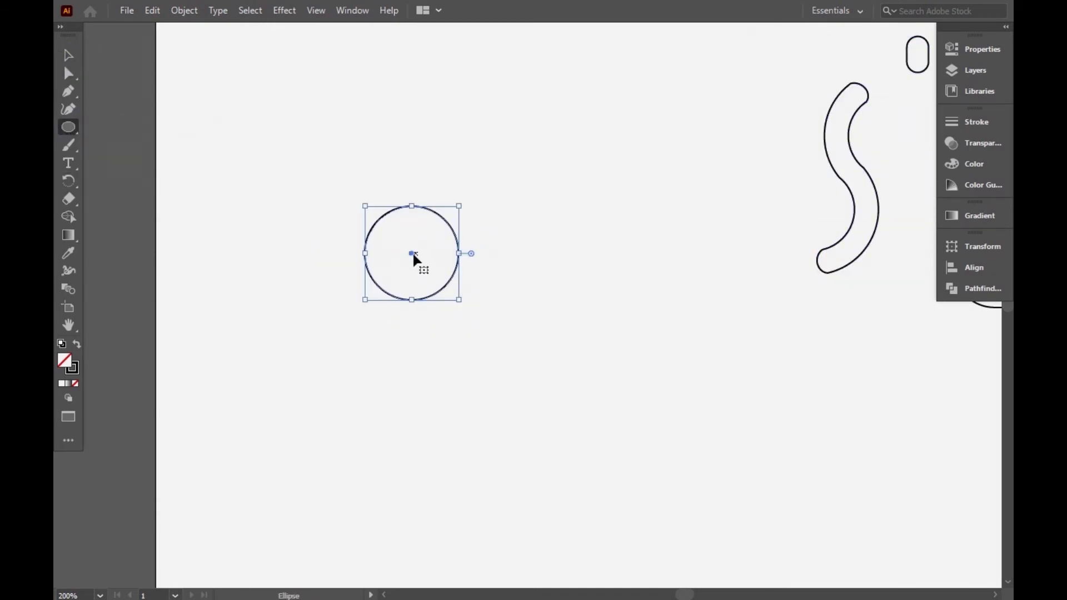
{"action": "left_click_drag", "start_coordinate": [409, 269], "coordinate": [409, 374]}
{"action": "key", "text": "ctrl+d"}
{"action": "key", "text": "ctrl+d"}
Step: Arrange the three circle copies so they overlap the first circle in a cluster towards its upper right
{"action": "left_click_drag", "start_coordinate": [414, 570], "coordinate": [442, 230]}
{"action": "left_click_drag", "start_coordinate": [448, 376], "coordinate": [468, 235]}
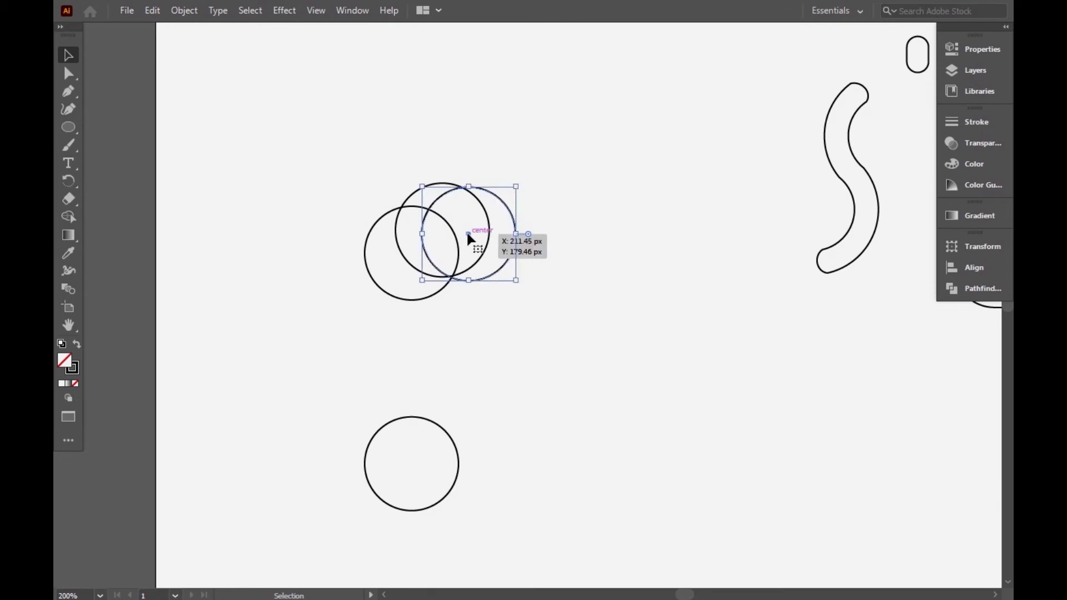
{"action": "left_click_drag", "start_coordinate": [408, 198], "coordinate": [411, 171]}
{"action": "left_click", "coordinate": [469, 234]}
{"action": "mouse_move", "coordinate": [472, 240]}
{"action": "left_mouse_down"}
{"action": "mouse_move", "coordinate": [475, 211]}
{"action": "mouse_move", "coordinate": [472, 225]}
{"action": "left_mouse_up"}
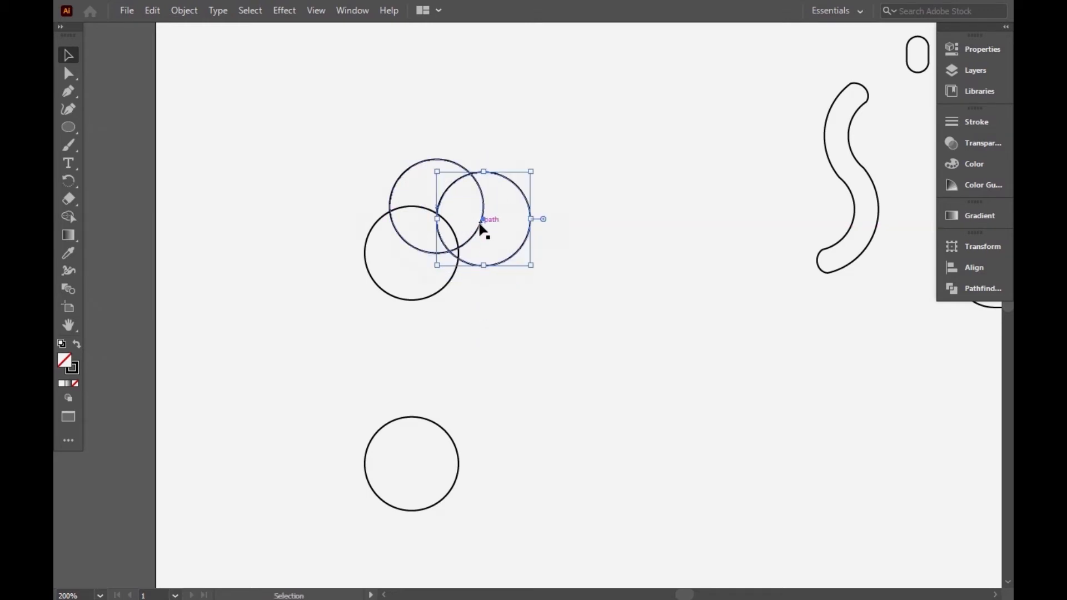
{"action": "left_click_drag", "start_coordinate": [411, 464], "coordinate": [498, 195]}
Step: Try merging a region of the overlapping circles with the Shape Builder, and undo it
{"action": "left_click", "coordinate": [344, 180]}
{"action": "left_click_drag", "start_coordinate": [277, 161], "coordinate": [551, 270]}
{"action": "key", "text": "shift+m"}
{"action": "left_click_drag", "start_coordinate": [432, 202], "coordinate": [426, 196]}
{"action": "key", "text": "ctrl+z"}
Step: Adjust the upper-right circle and merge its neighbours' overlaps into the lower-left circle with the Shape Builder, leaving a pointed notch
{"action": "left_click", "coordinate": [71, 54]}
{"action": "left_click", "coordinate": [543, 186]}
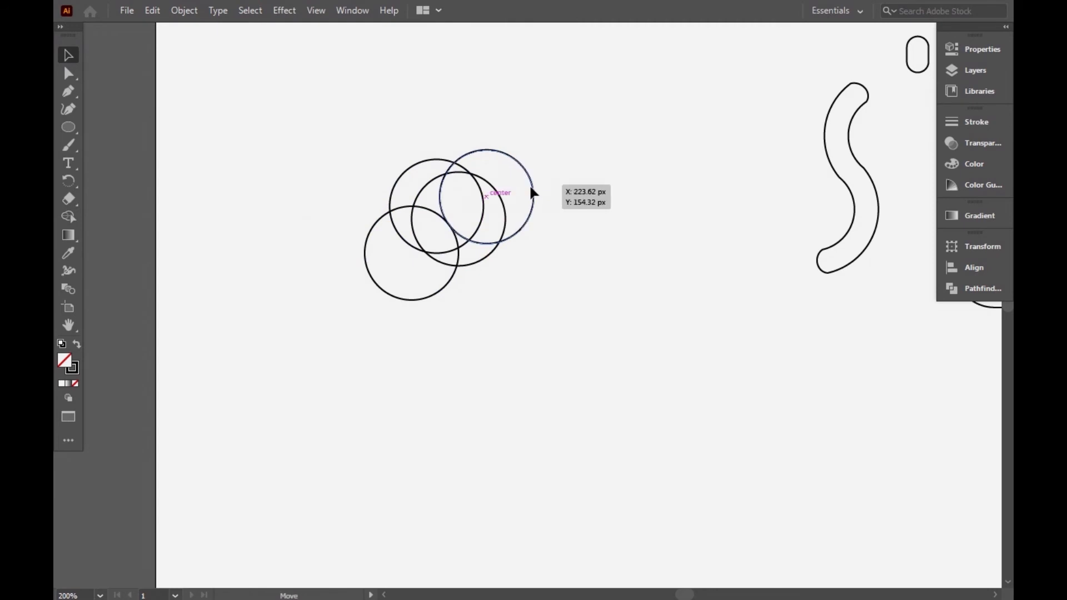
{"action": "left_click", "coordinate": [532, 192]}
{"action": "key", "text": "ctrl+a"}
{"action": "key", "text": "shift+m"}
{"action": "left_click_drag", "start_coordinate": [445, 245], "coordinate": [442, 282]}
Step: Nudge the upper-right circle and remove the crescent above the notch with the Shape Builder to form the flame's short tongue
{"action": "left_click", "coordinate": [70, 55]}
{"action": "left_click", "coordinate": [432, 211]}
{"action": "left_click_drag", "start_coordinate": [533, 201], "coordinate": [542, 201]}
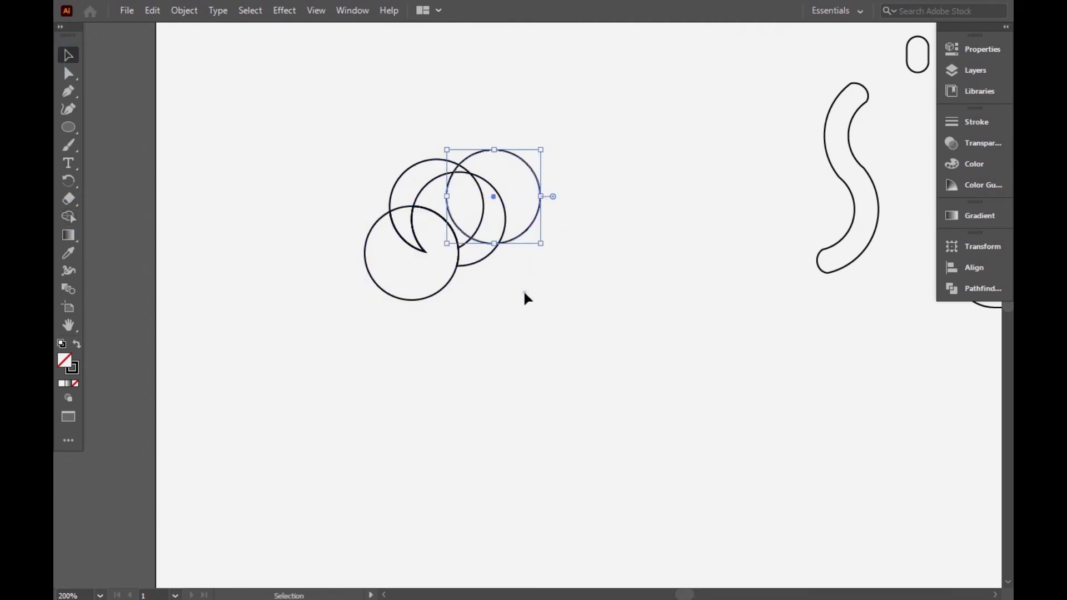
{"action": "left_click_drag", "start_coordinate": [514, 244], "coordinate": [508, 279]}
{"action": "key", "text": "ctrl+a"}
{"action": "key", "text": "shift+m"}
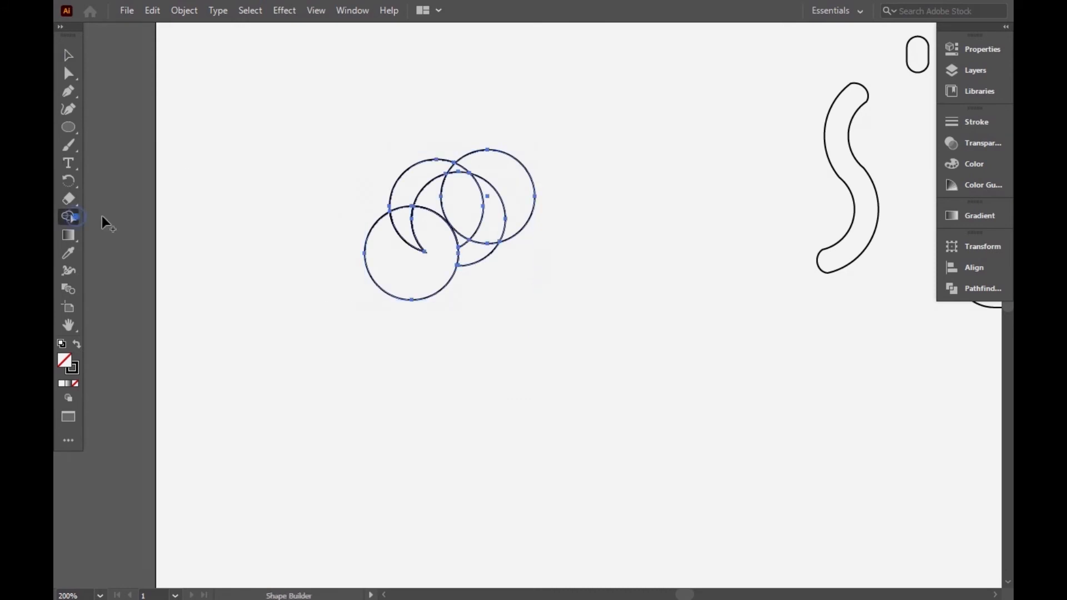
{"action": "left_click", "coordinate": [406, 196]}
{"action": "left_click", "coordinate": [408, 161], "text": "alt"}
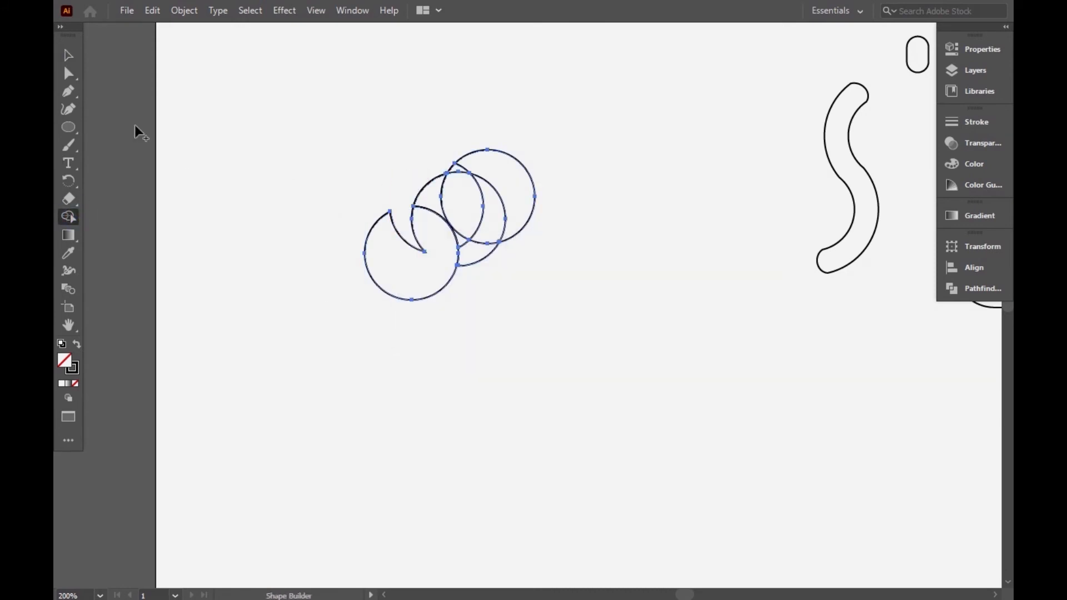
Step: Lower the upper-right circle slightly, merge and trim the remaining regions into a two-tongued flame, and move the flame aside
{"action": "key", "text": "v"}
{"action": "left_click_drag", "start_coordinate": [515, 240], "coordinate": [515, 248]}
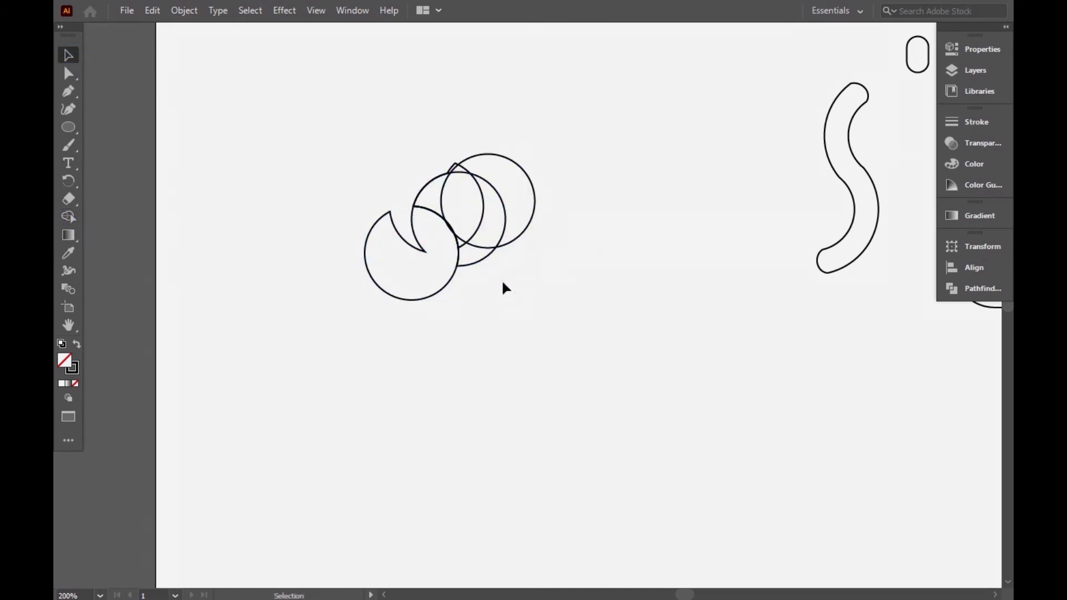
{"action": "key", "text": "ctrl+a"}
{"action": "key", "text": "shift+m"}
{"action": "mouse_move", "coordinate": [464, 248]}
{"action": "left_mouse_down"}
{"action": "mouse_move", "coordinate": [499, 179]}
{"action": "mouse_move", "coordinate": [453, 167]}
{"action": "mouse_move", "coordinate": [447, 141]}
{"action": "left_mouse_up"}
{"action": "left_click", "coordinate": [489, 186], "text": "alt"}
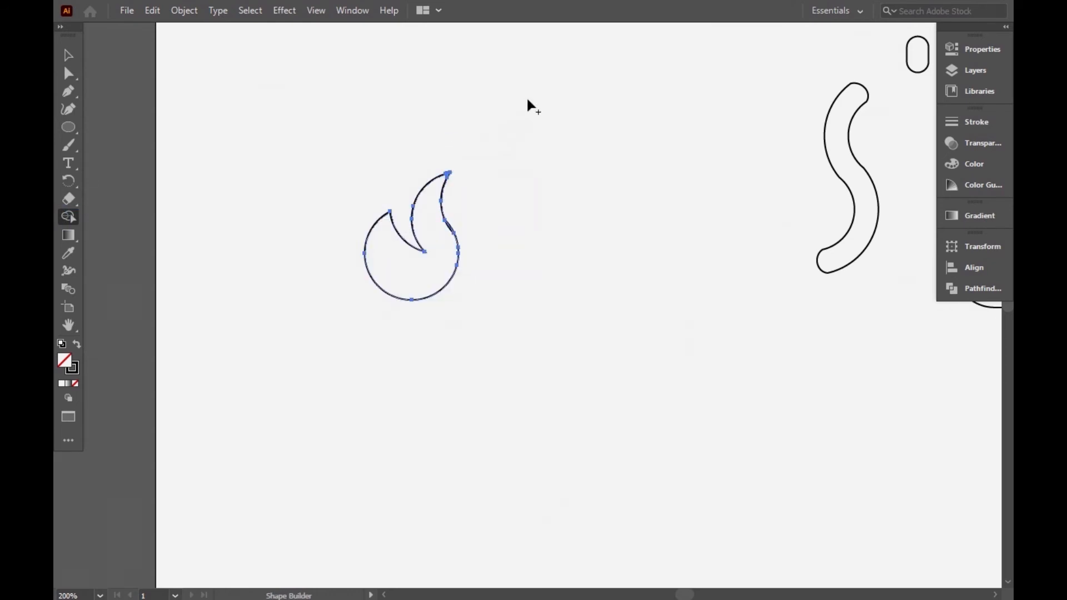
{"action": "key", "text": "v"}
{"action": "left_click_drag", "start_coordinate": [381, 254], "coordinate": [321, 271]}
{"action": "left_click", "coordinate": [449, 256]}
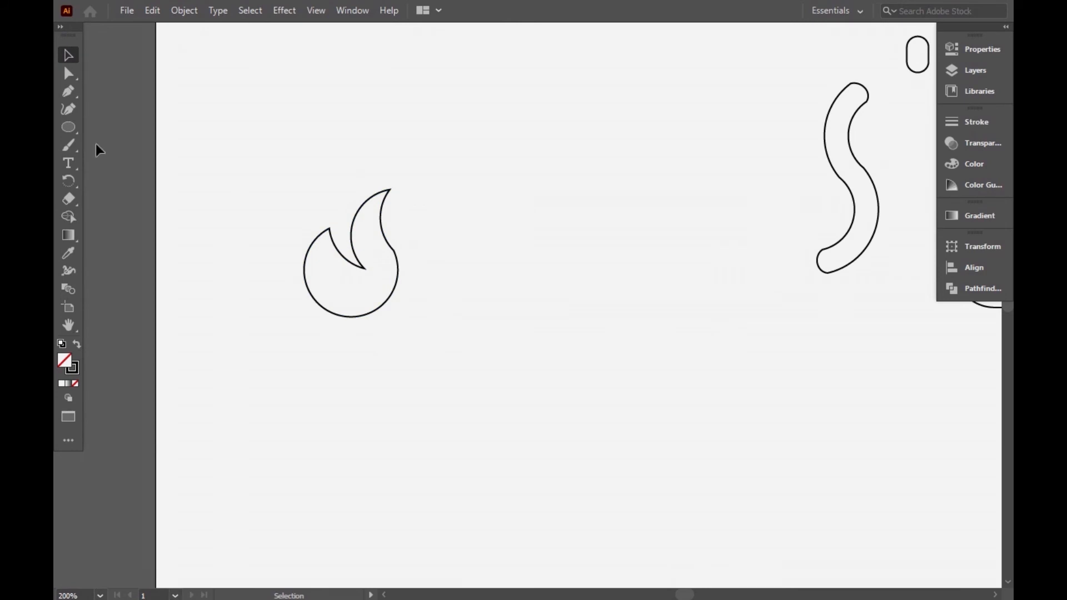
Step: Try placing a small circle on the tip of the flame's tall tongue, and undo it
{"action": "key", "text": "v"}
{"action": "left_click_drag", "start_coordinate": [241, 233], "coordinate": [379, 203]}
{"action": "left_click", "coordinate": [264, 206]}
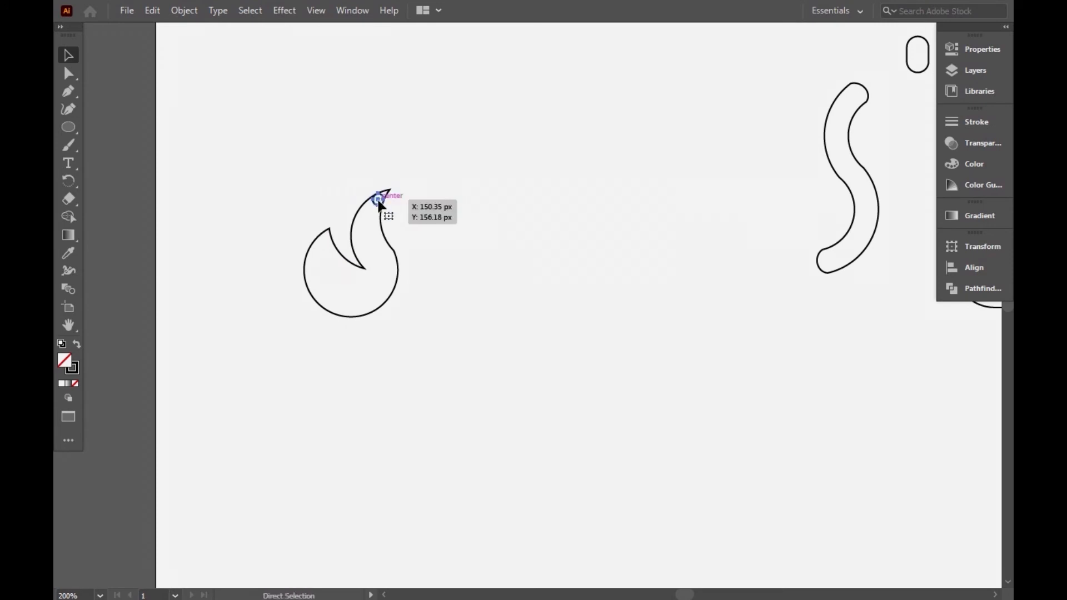
{"action": "key", "text": "ctrl+z"}
Step: Bring the pot into the work area, place the flame at its base, and set the steam curve and capsule beside the lid
{"action": "left_click_drag", "start_coordinate": [990, 306], "coordinate": [447, 342]}
{"action": "left_click_drag", "start_coordinate": [371, 313], "coordinate": [642, 554]}
{"action": "left_click_drag", "start_coordinate": [855, 225], "coordinate": [272, 273]}
{"action": "left_click_drag", "start_coordinate": [295, 319], "coordinate": [482, 223]}
{"action": "left_click_drag", "start_coordinate": [918, 71], "coordinate": [426, 109]}
{"action": "left_click_drag", "start_coordinate": [441, 67], "coordinate": [436, 97]}
Step: Cut the flame out of the bottom of the pot with the Shape Builder
{"action": "left_click", "coordinate": [364, 109]}
{"action": "left_click_drag", "start_coordinate": [576, 392], "coordinate": [657, 549]}
{"action": "left_click", "coordinate": [73, 220]}
{"action": "mouse_move", "coordinate": [601, 496]}
{"action": "left_mouse_down"}
{"action": "mouse_move", "coordinate": [617, 537]}
{"action": "mouse_move", "coordinate": [556, 557]}
{"action": "left_mouse_up"}
{"action": "left_click", "coordinate": [68, 58]}
{"action": "left_click", "coordinate": [319, 205]}
Step: Move the logo onto the artboard and align all its shapes by their horizontal centres
{"action": "left_click_drag", "start_coordinate": [68, 327], "coordinate": [127, 343]}
{"action": "left_click", "coordinate": [233, 327], "text": "alt"}
{"action": "left_click", "coordinate": [233, 327], "text": "alt"}
{"action": "left_click_drag", "start_coordinate": [791, 331], "coordinate": [372, 318]}
{"action": "key", "text": "ctrl+a"}
{"action": "left_click", "coordinate": [974, 267]}
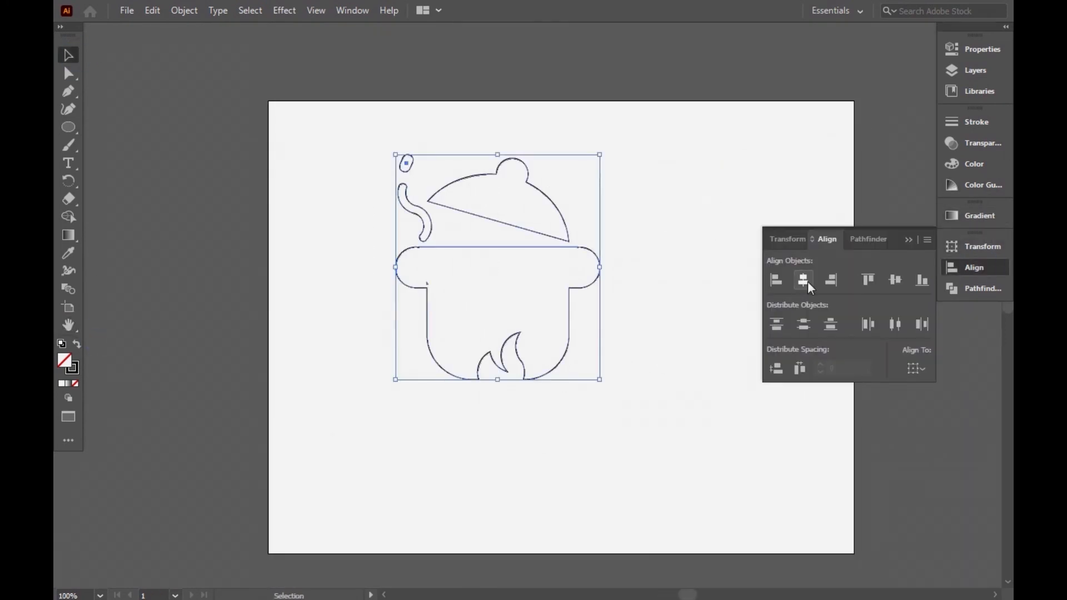
{"action": "left_click", "coordinate": [803, 280]}
{"action": "left_click", "coordinate": [908, 240]}
Step: Place the pot and lid near the artboard's middle, with the steam curve and capsule left of the lid
{"action": "left_click_drag", "start_coordinate": [510, 250], "coordinate": [419, 258]}
{"action": "left_click", "coordinate": [382, 227]}
{"action": "left_click", "coordinate": [419, 258]}
{"action": "mouse_move", "coordinate": [582, 332]}
{"action": "left_mouse_down"}
{"action": "mouse_move", "coordinate": [456, 281]}
{"action": "mouse_move", "coordinate": [435, 257]}
{"action": "left_mouse_up"}
{"action": "left_click_drag", "start_coordinate": [436, 263], "coordinate": [497, 278]}
{"action": "left_click_drag", "start_coordinate": [565, 325], "coordinate": [481, 216]}
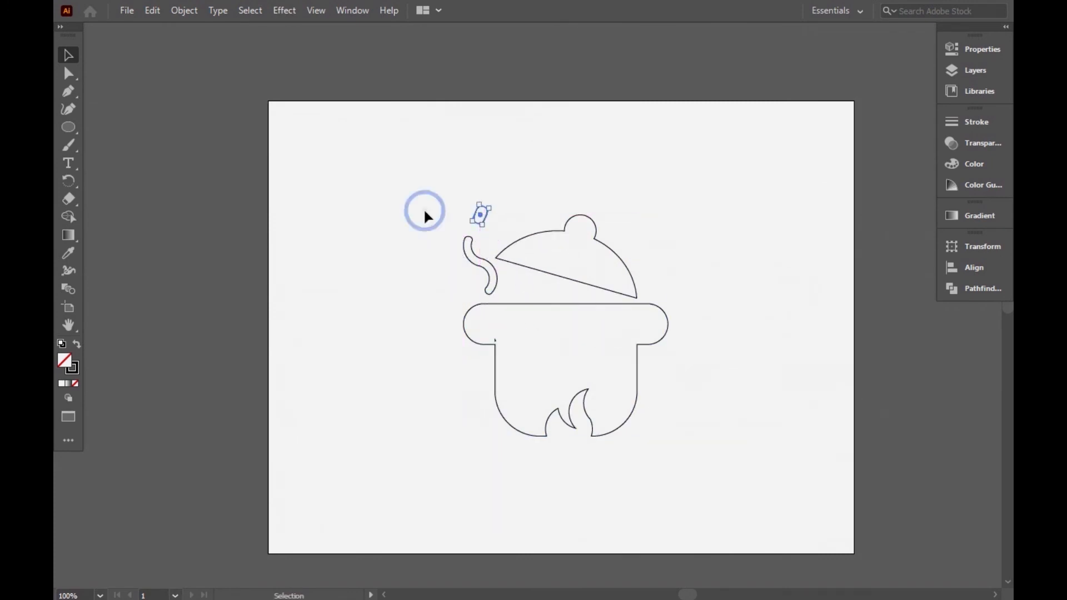
Step: Draw a 792 by 612 px rectangle covering the artboard and try the C=100 M=100 Y=25 K=25 swatch as its colour
{"action": "left_click_drag", "start_coordinate": [68, 127], "coordinate": [97, 129]}
{"action": "left_click_drag", "start_coordinate": [269, 101], "coordinate": [854, 553]}
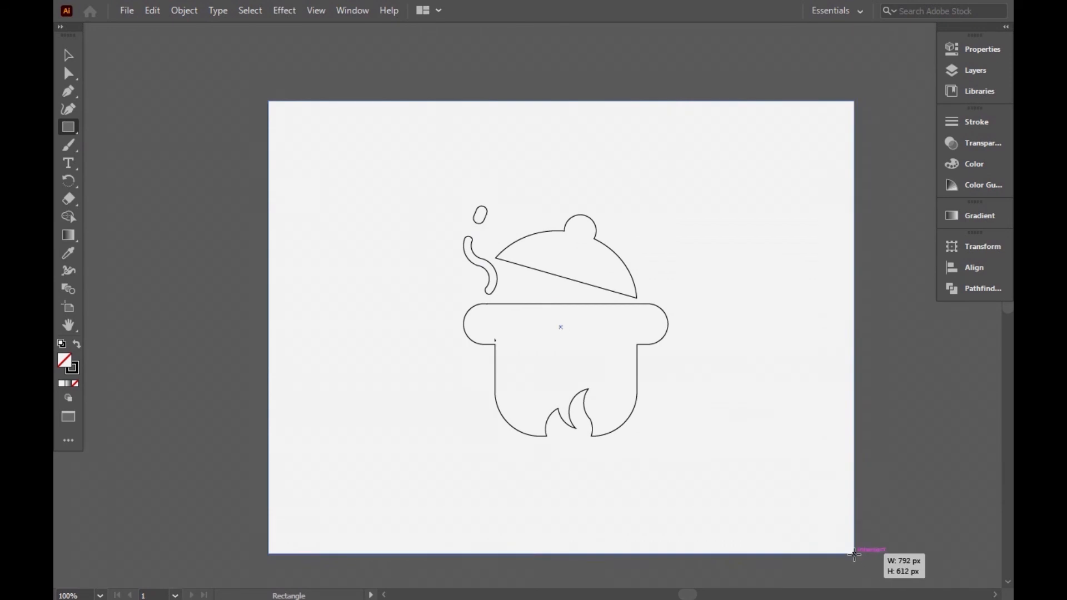
{"action": "double_click", "coordinate": [64, 367]}
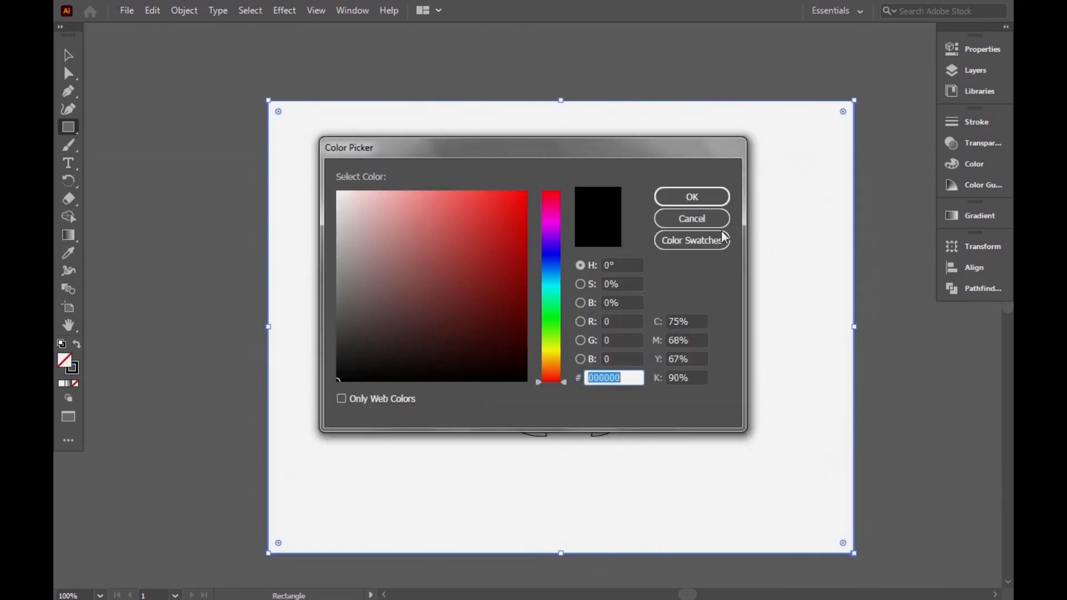
{"action": "left_click", "coordinate": [692, 240]}
{"action": "scroll", "coordinate": [524, 303], "scroll_direction": "down", "scroll_amount": 6}
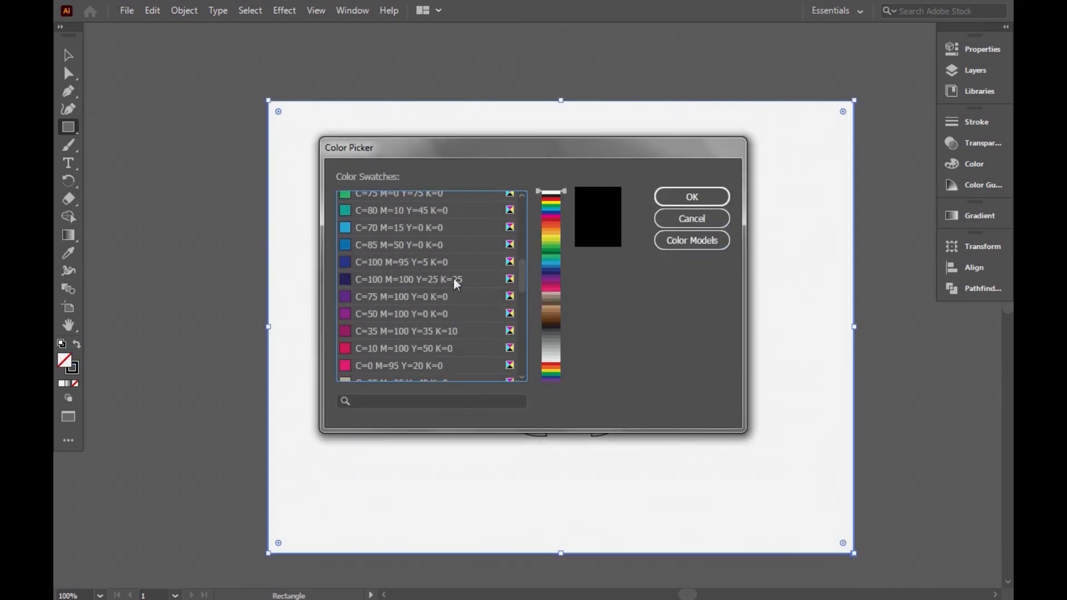
{"action": "left_click", "coordinate": [453, 279]}
{"action": "key", "text": "Return"}
Step: Fill the background rectangle with a dark grey shade and send it to the back
{"action": "left_click", "coordinate": [975, 185]}
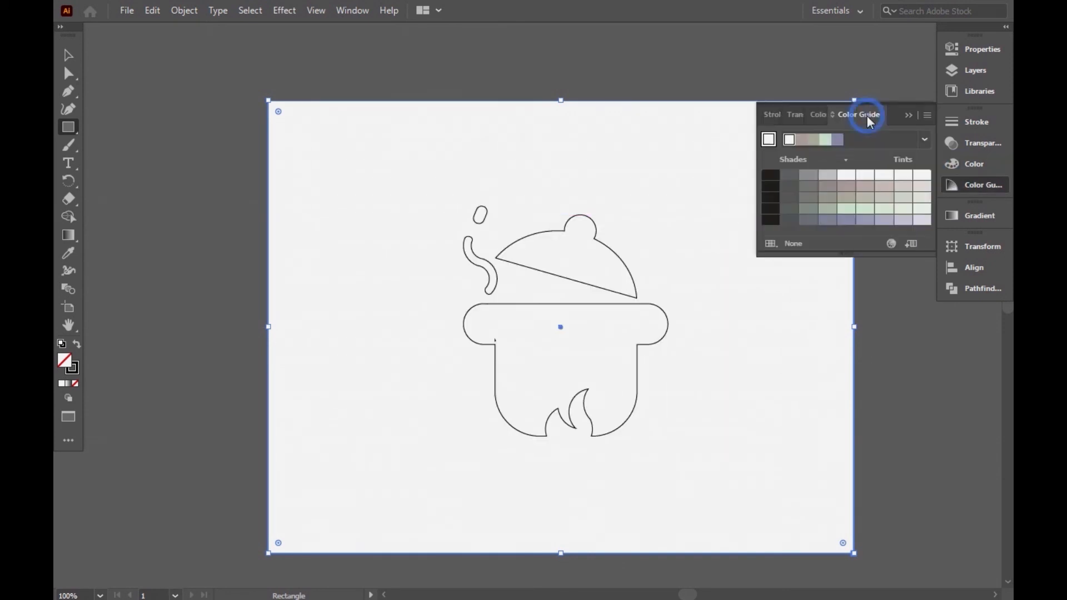
{"action": "left_click", "coordinate": [806, 142]}
{"action": "left_click", "coordinate": [838, 142]}
{"action": "left_click", "coordinate": [789, 186]}
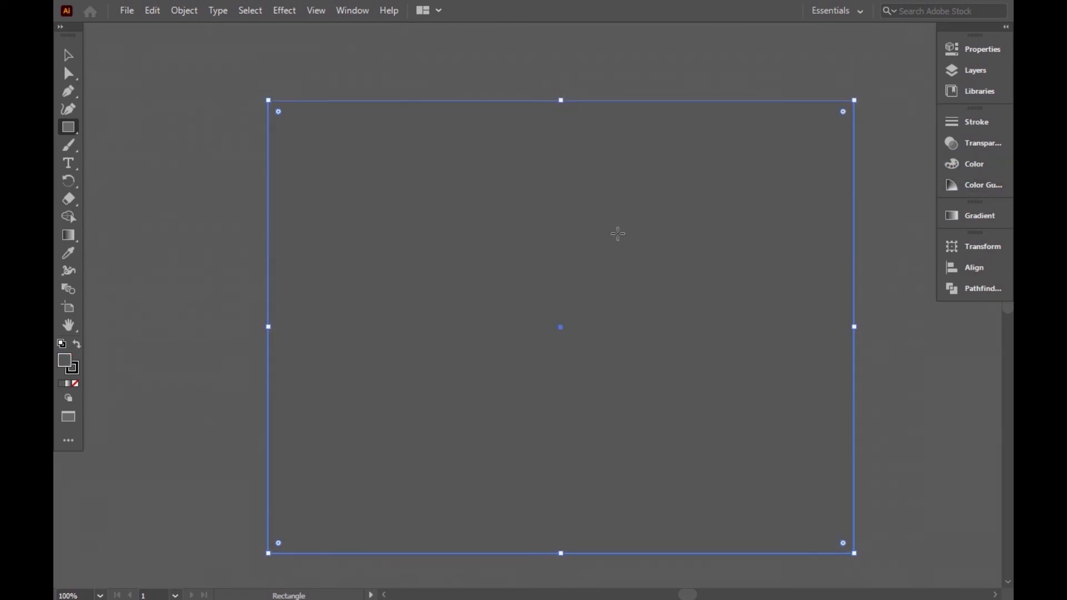
{"action": "key", "text": "v"}
{"action": "right_click", "coordinate": [293, 215]}
{"action": "mouse_move", "coordinate": [329, 493]}
{"action": "left_click", "coordinate": [479, 543]}
Step: Load a bright rainbow colour group into the Color Guide and fill the pot and lid with its light yellow
{"action": "left_click", "coordinate": [508, 428]}
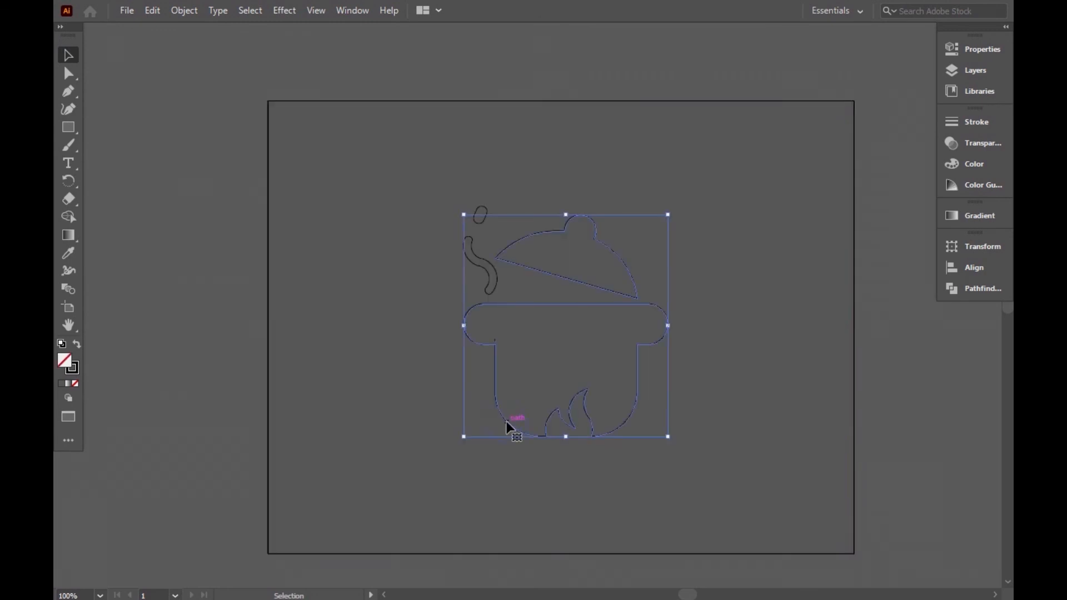
{"action": "left_click", "coordinate": [975, 164]}
{"action": "left_click", "coordinate": [858, 114]}
{"action": "left_click", "coordinate": [838, 140]}
{"action": "left_click", "coordinate": [819, 190]}
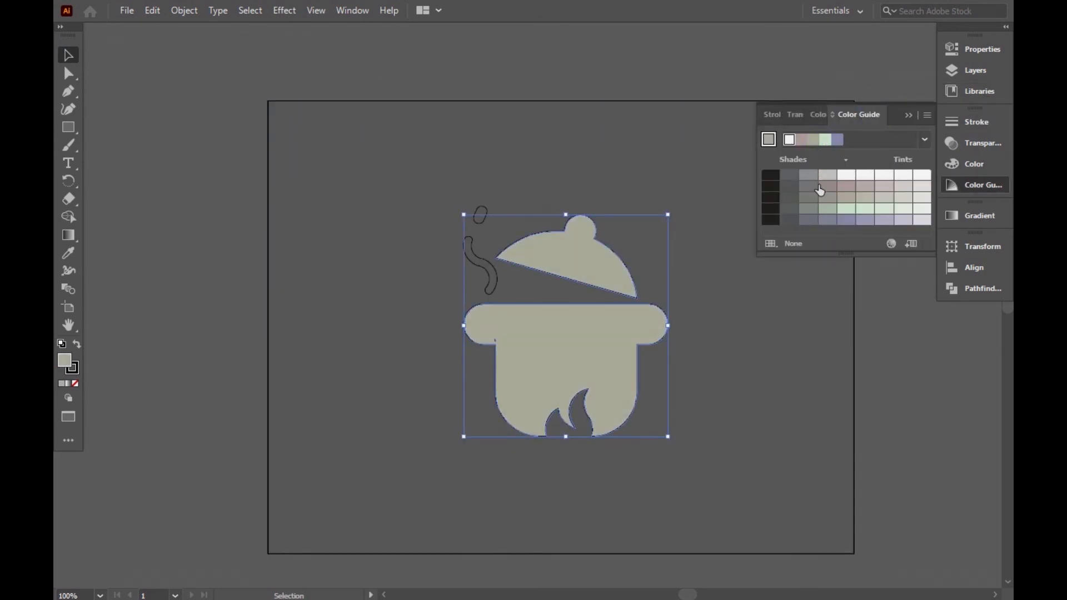
{"action": "left_click", "coordinate": [890, 244]}
{"action": "left_click", "coordinate": [672, 183]}
{"action": "left_click", "coordinate": [658, 495]}
{"action": "left_click", "coordinate": [859, 198]}
Step: Fill the steam curve and the small capsule with the same light yellow
{"action": "left_click", "coordinate": [481, 261]}
{"action": "left_click", "coordinate": [859, 197]}
{"action": "left_click", "coordinate": [480, 215]}
{"action": "left_click", "coordinate": [859, 197]}
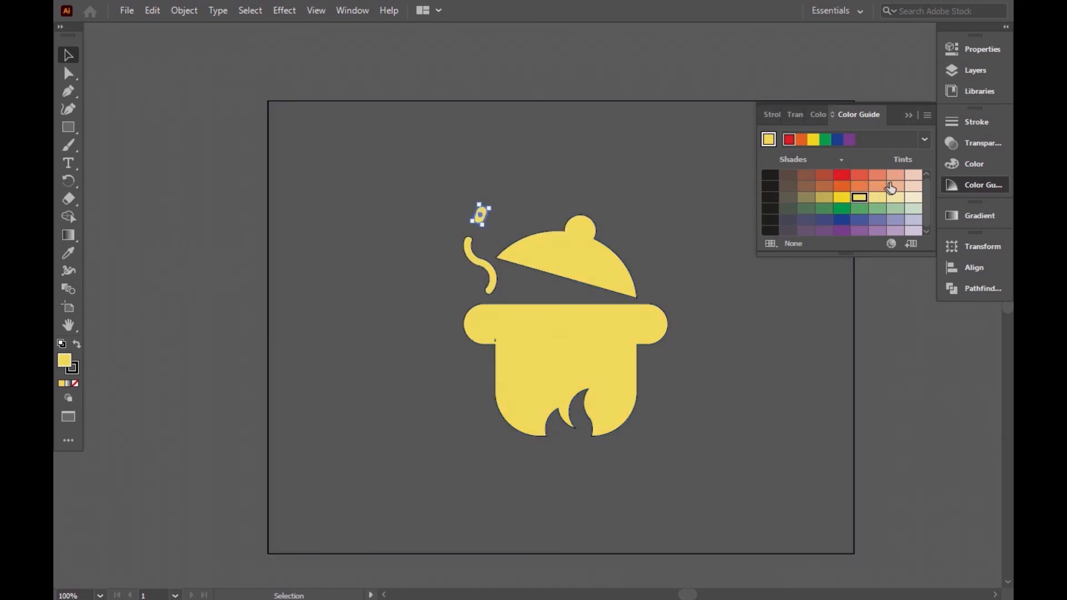
Step: Recolour the background rectangle with a dark navy blue fill
{"action": "left_click", "coordinate": [722, 239]}
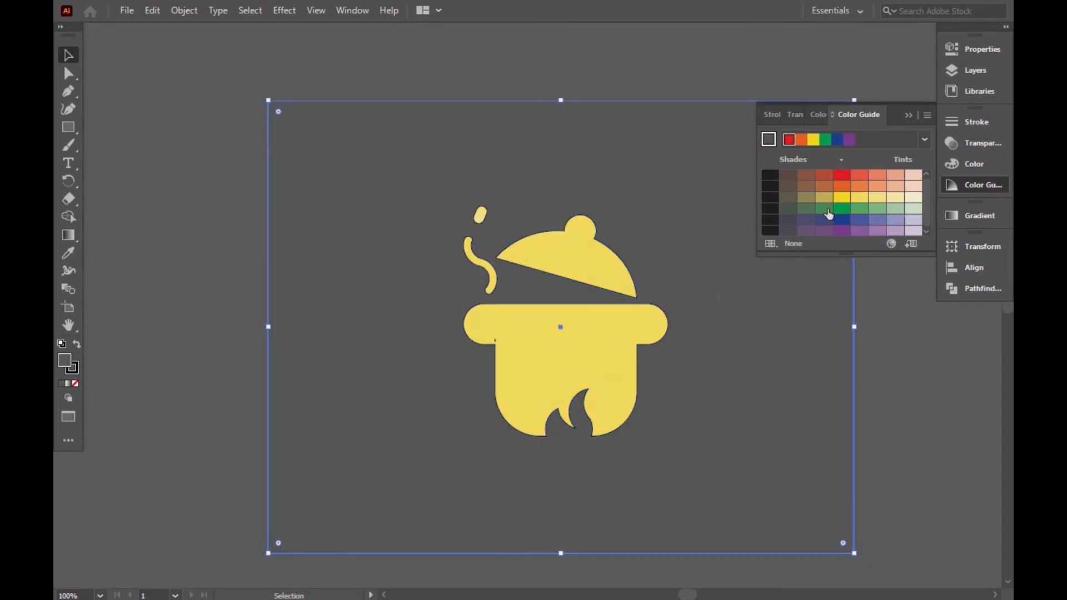
{"action": "left_click", "coordinate": [839, 140]}
{"action": "left_click", "coordinate": [806, 175]}
{"action": "left_click", "coordinate": [859, 176]}
{"action": "left_click", "coordinate": [806, 174]}
{"action": "left_click", "coordinate": [818, 115]}
{"action": "left_click", "coordinate": [842, 237]}
{"action": "left_click", "coordinate": [863, 238]}
{"action": "mouse_move", "coordinate": [864, 162]}
{"action": "left_mouse_down"}
{"action": "mouse_move", "coordinate": [879, 157]}
{"action": "mouse_move", "coordinate": [869, 182]}
{"action": "left_mouse_up"}
{"action": "left_click", "coordinate": [908, 114]}
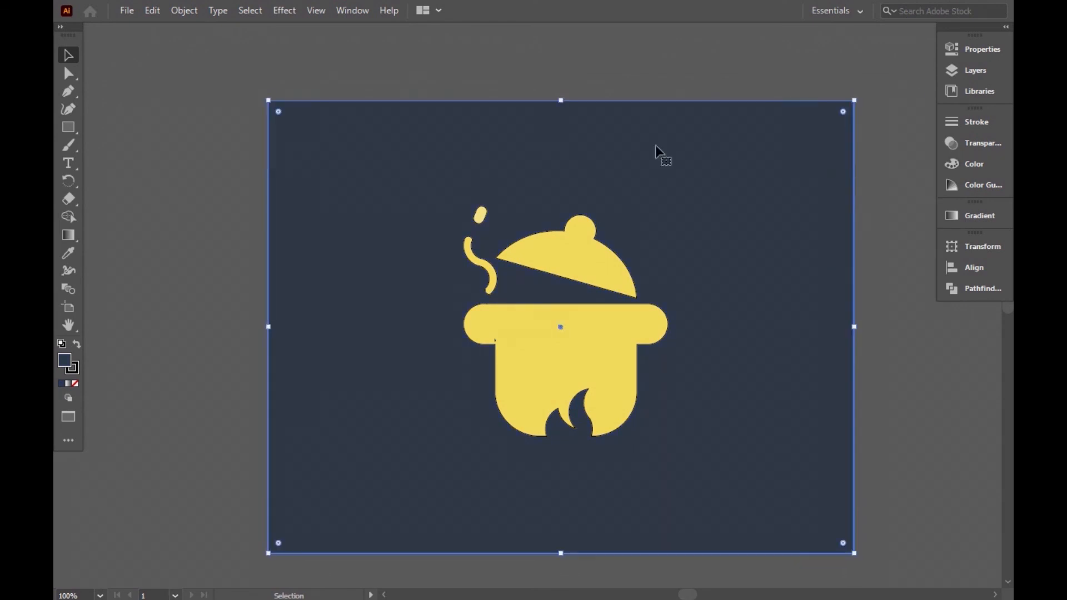
Step: Remove the stroke from the background, pot, steam curve and capsule
{"action": "left_click", "coordinate": [73, 369]}
{"action": "left_click", "coordinate": [75, 384]}
{"action": "left_click", "coordinate": [496, 336]}
{"action": "left_click", "coordinate": [76, 384]}
{"action": "left_click", "coordinate": [479, 262]}
{"action": "left_click", "coordinate": [75, 384]}
{"action": "left_click", "coordinate": [480, 215]}
{"action": "left_click", "coordinate": [76, 383]}
{"action": "left_click", "coordinate": [167, 345]}
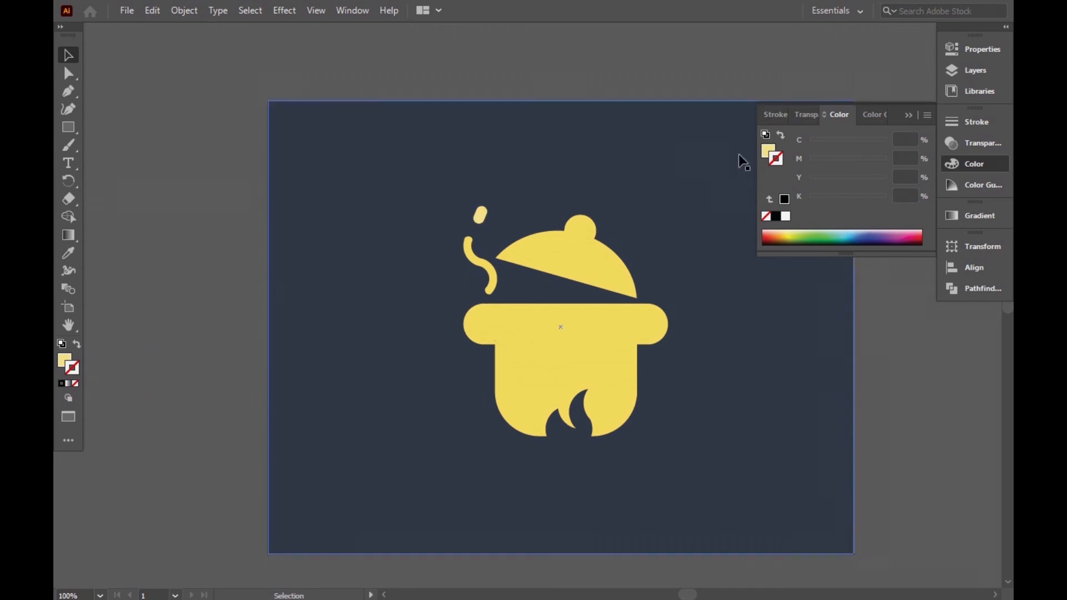
{"action": "left_click", "coordinate": [908, 114]}
{"action": "left_click", "coordinate": [70, 325]}
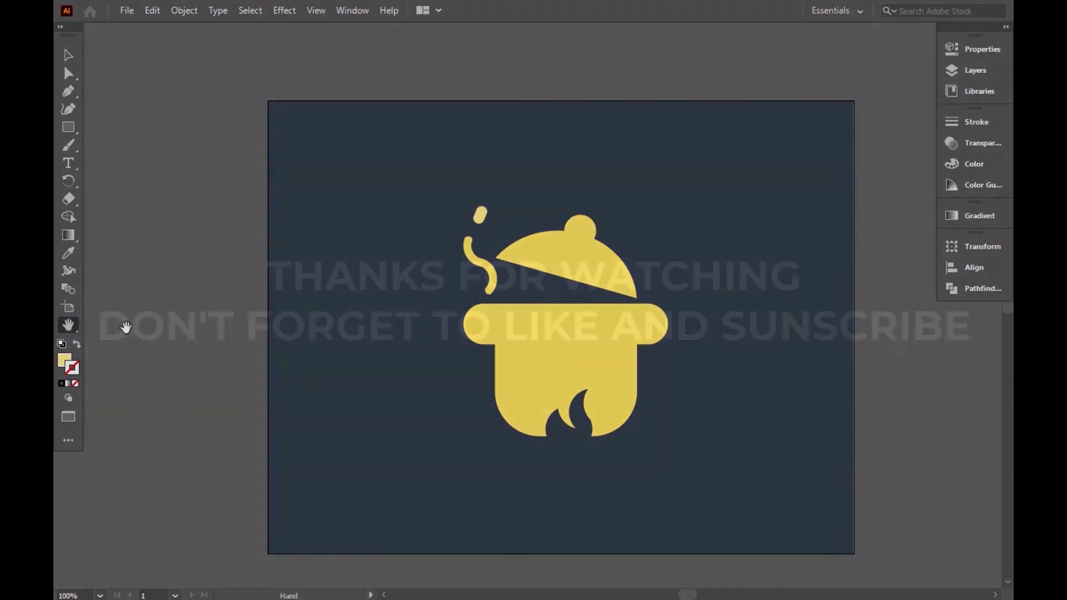